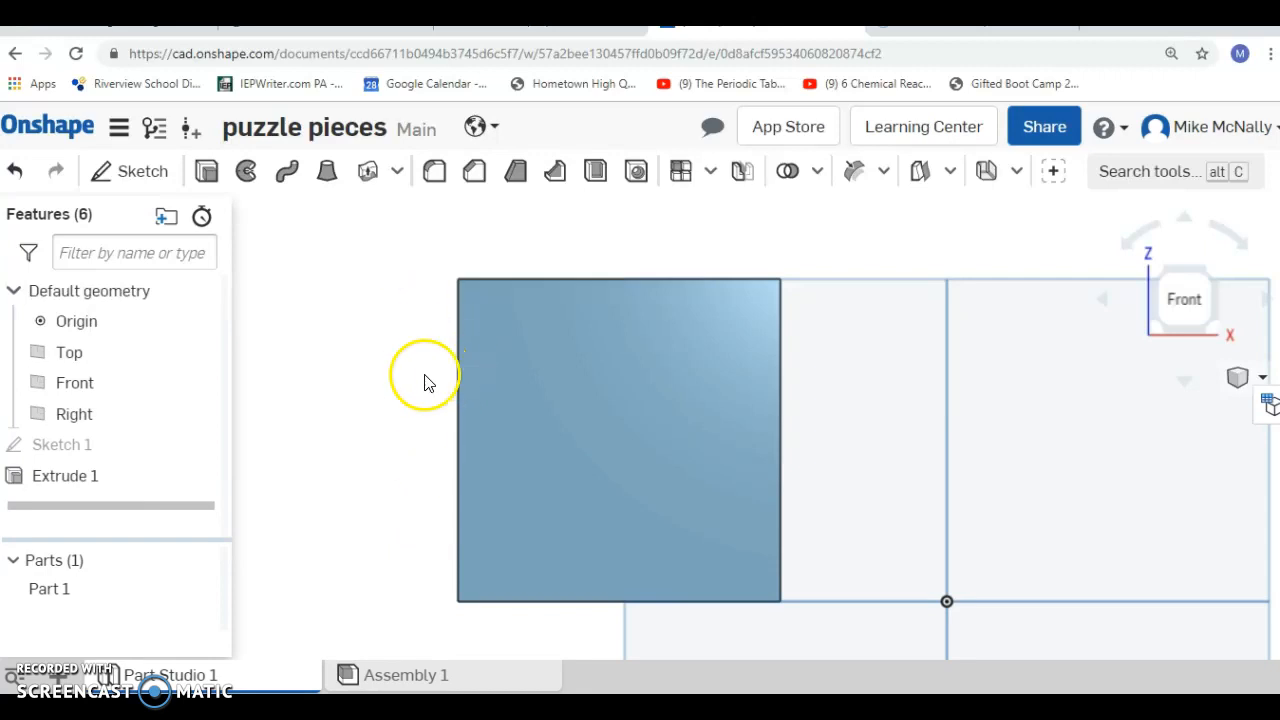
Sketch a closed, irregular wavy spline across the upper part of the block's front face
{"action": "left_click", "coordinate": [134, 184]}
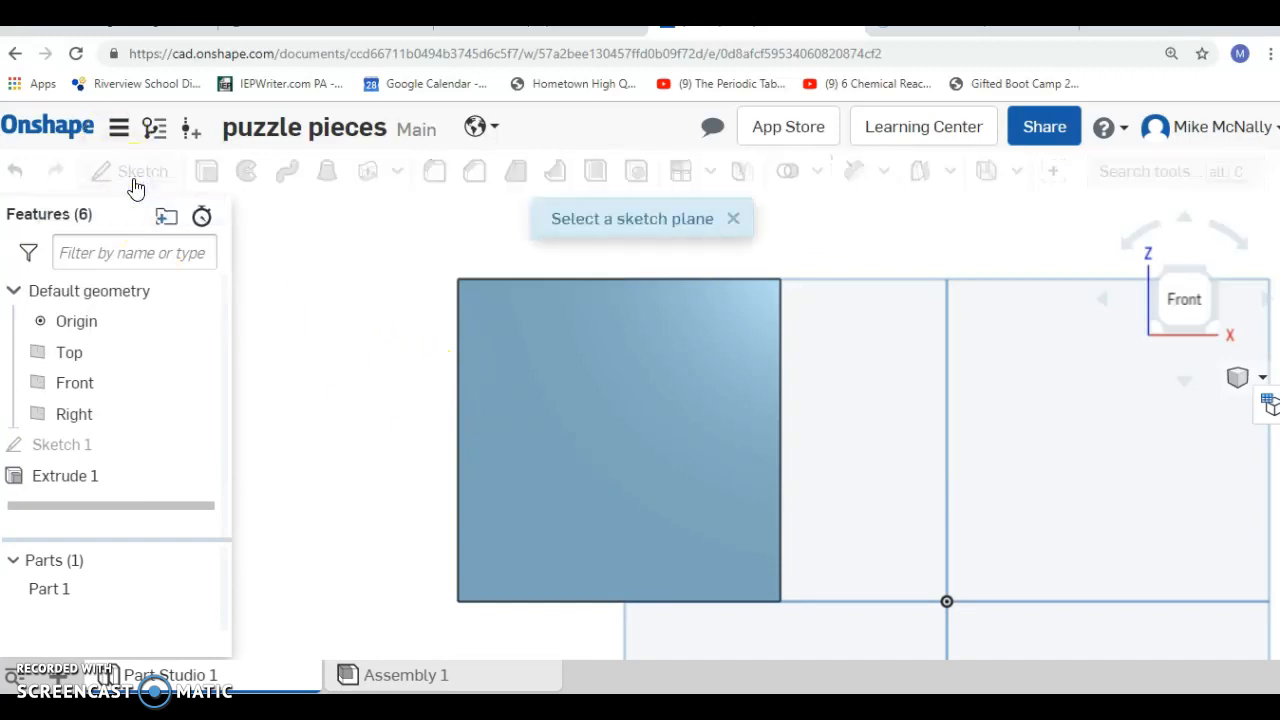
{"action": "left_click", "coordinate": [646, 403]}
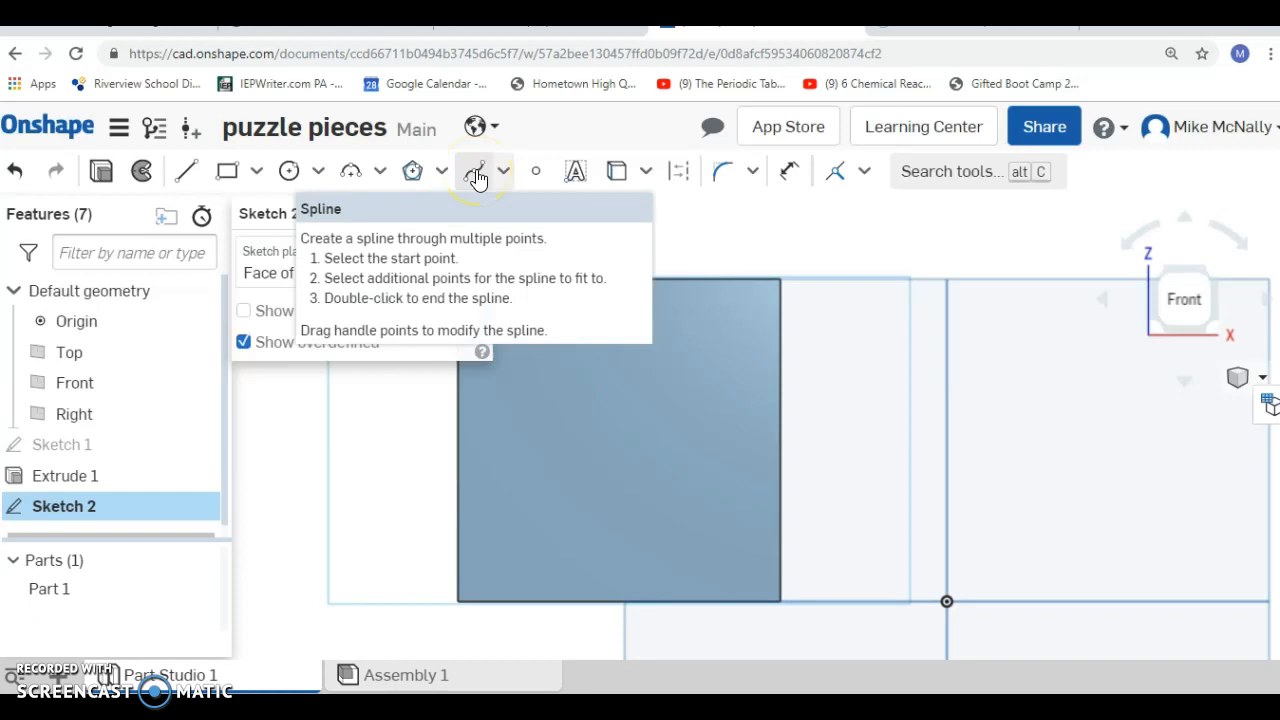
{"action": "left_click", "coordinate": [476, 174]}
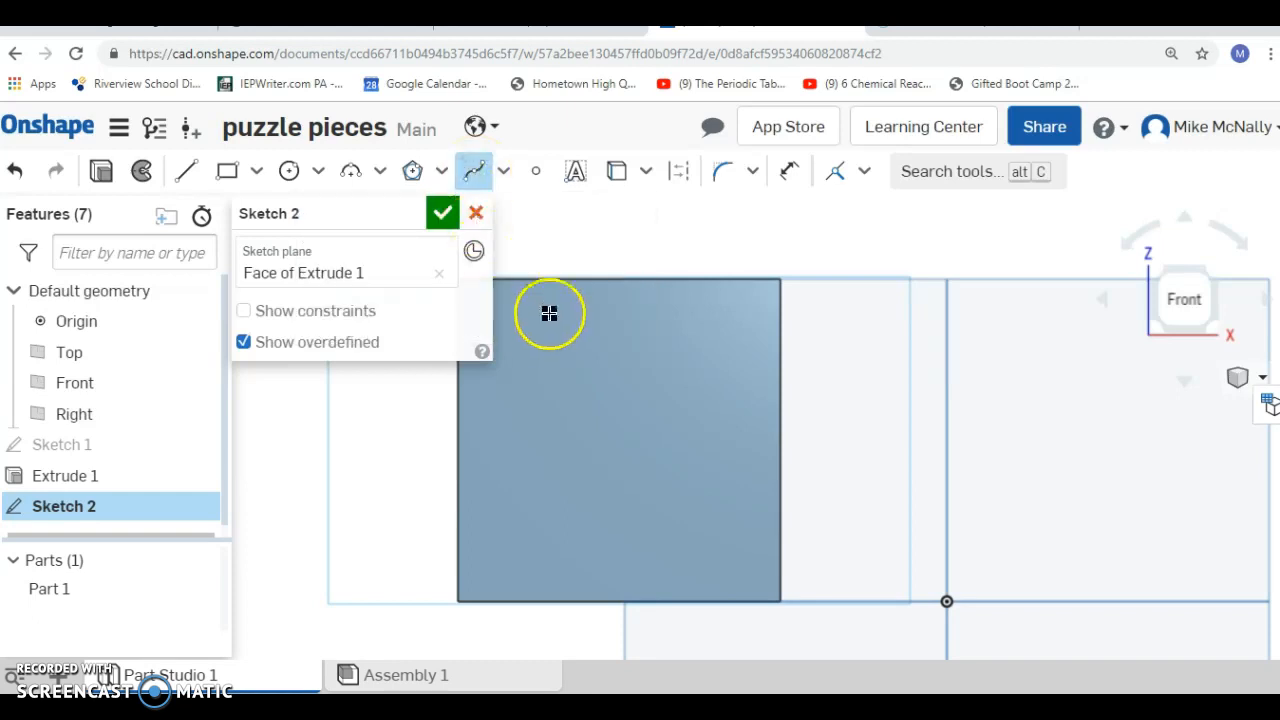
{"action": "left_click", "coordinate": [528, 340]}
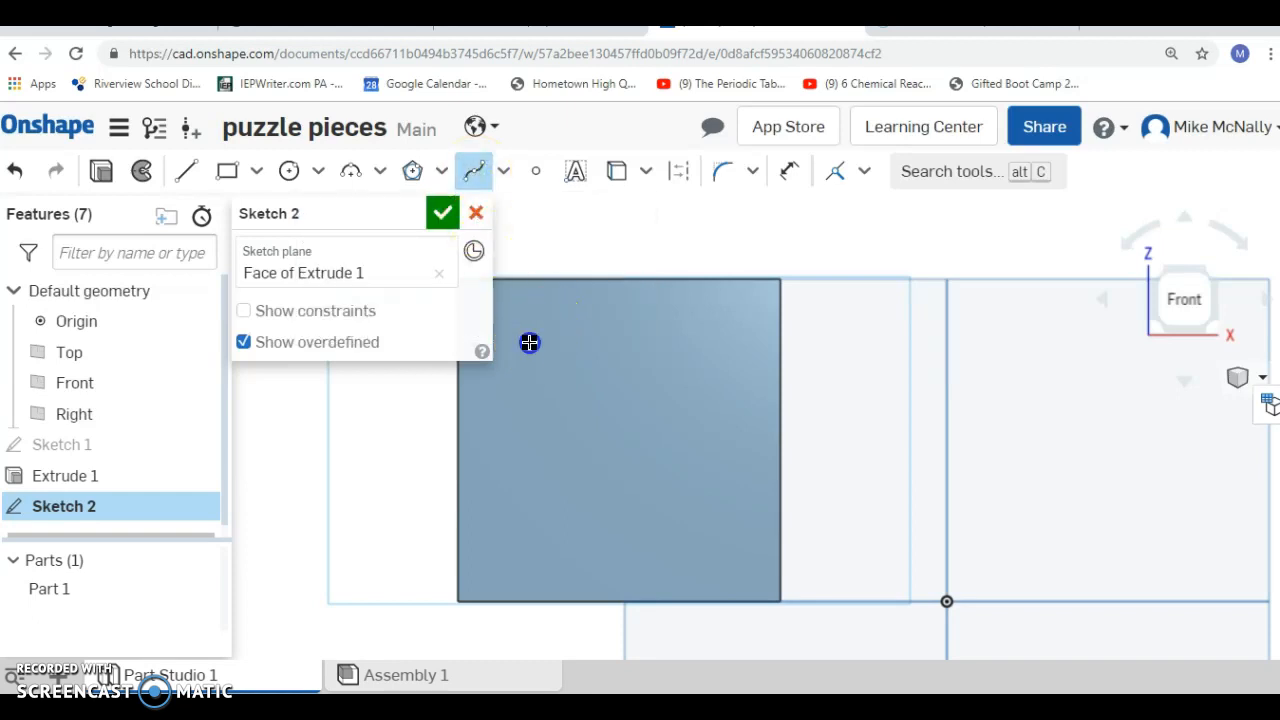
{"action": "left_click", "coordinate": [603, 323]}
{"action": "left_click", "coordinate": [618, 349]}
{"action": "left_click", "coordinate": [674, 338]}
{"action": "left_click", "coordinate": [649, 323]}
{"action": "left_click", "coordinate": [690, 312]}
{"action": "left_click", "coordinate": [715, 353]}
{"action": "left_click", "coordinate": [677, 369]}
{"action": "left_click", "coordinate": [663, 391]}
{"action": "left_click", "coordinate": [609, 372]}
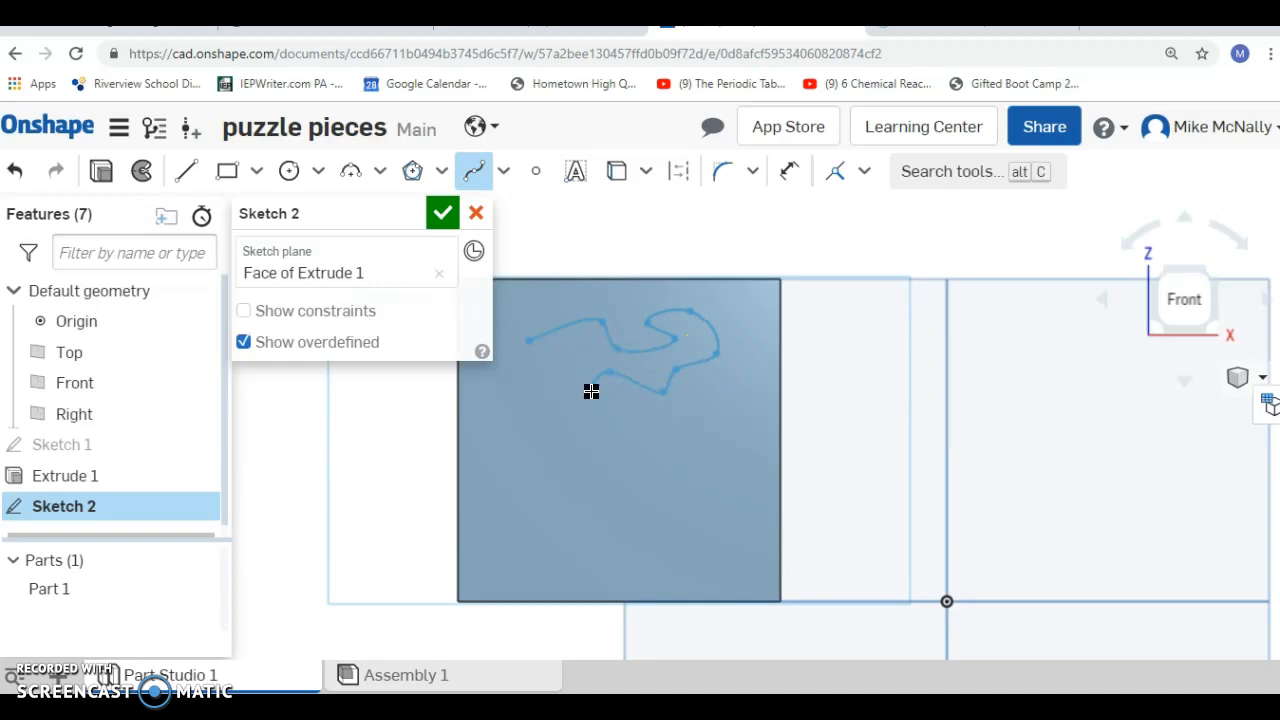
{"action": "left_click", "coordinate": [551, 386]}
{"action": "left_click", "coordinate": [506, 358]}
{"action": "left_click", "coordinate": [506, 374]}
{"action": "left_click", "coordinate": [529, 342]}
{"action": "left_click", "coordinate": [535, 344]}
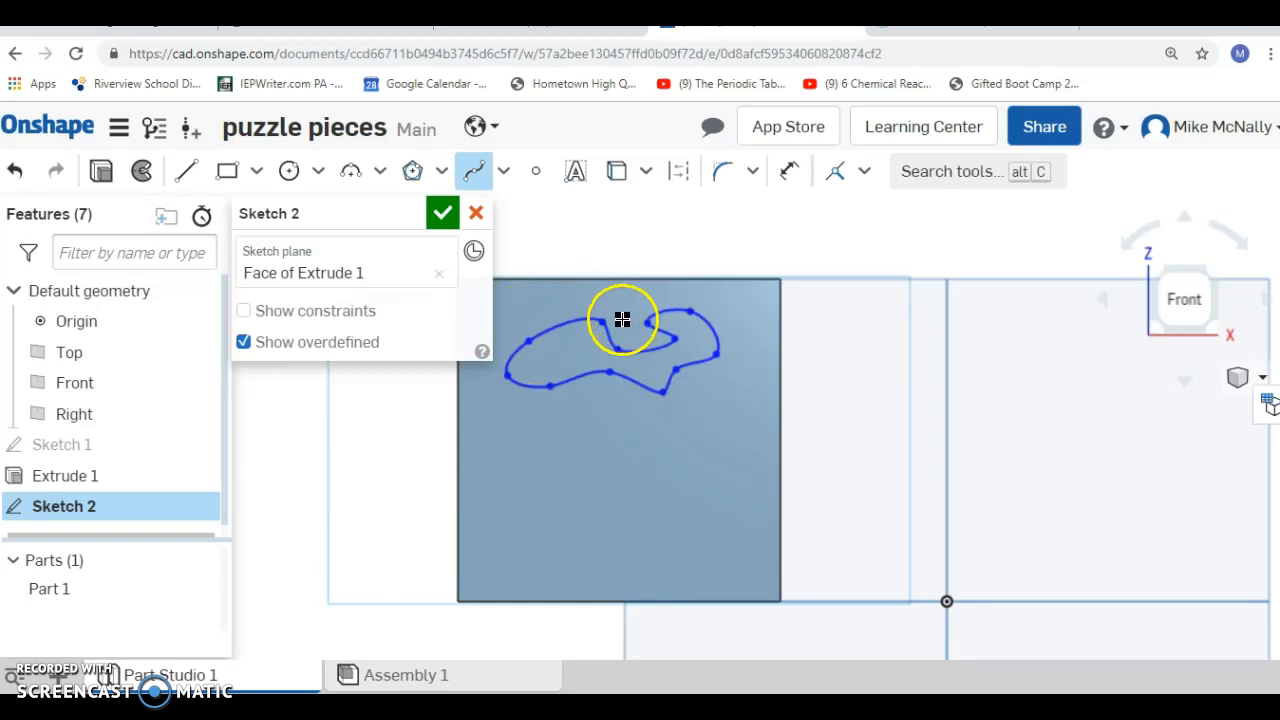
Extrude the closed spline profile as a Remove cut, Through all, in the block
{"action": "left_click", "coordinate": [100, 175]}
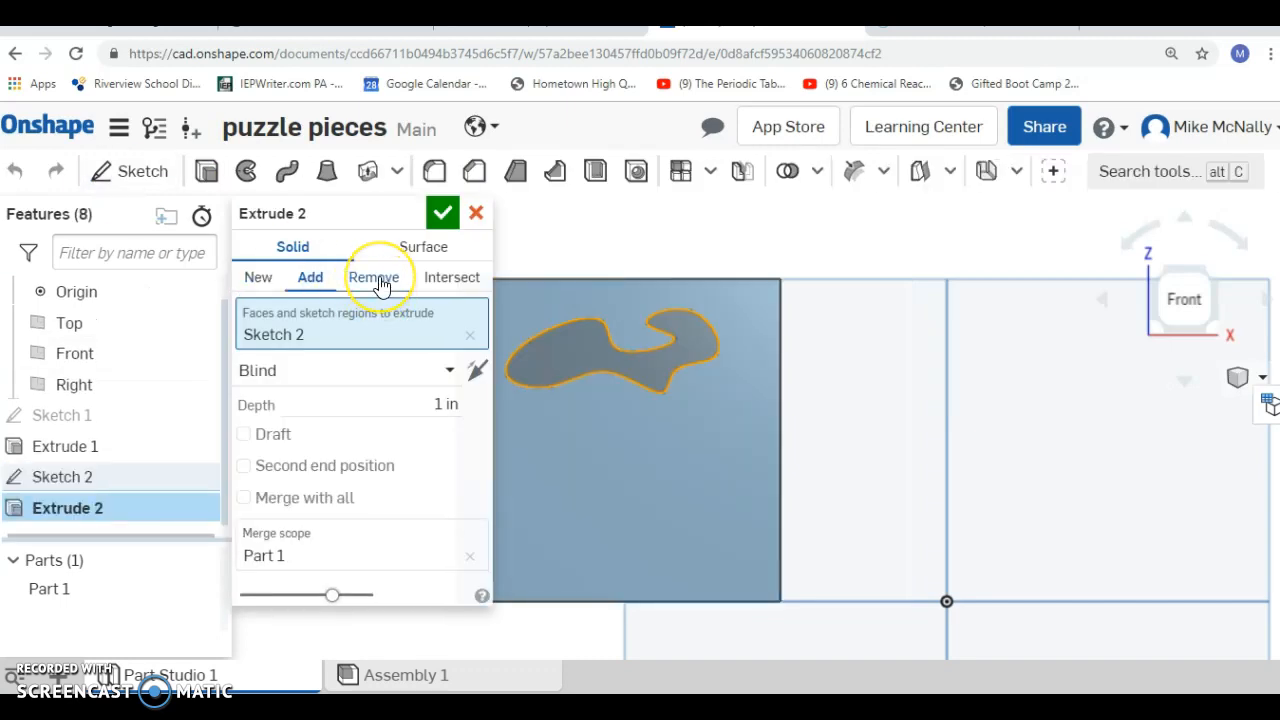
{"action": "left_click", "coordinate": [381, 283]}
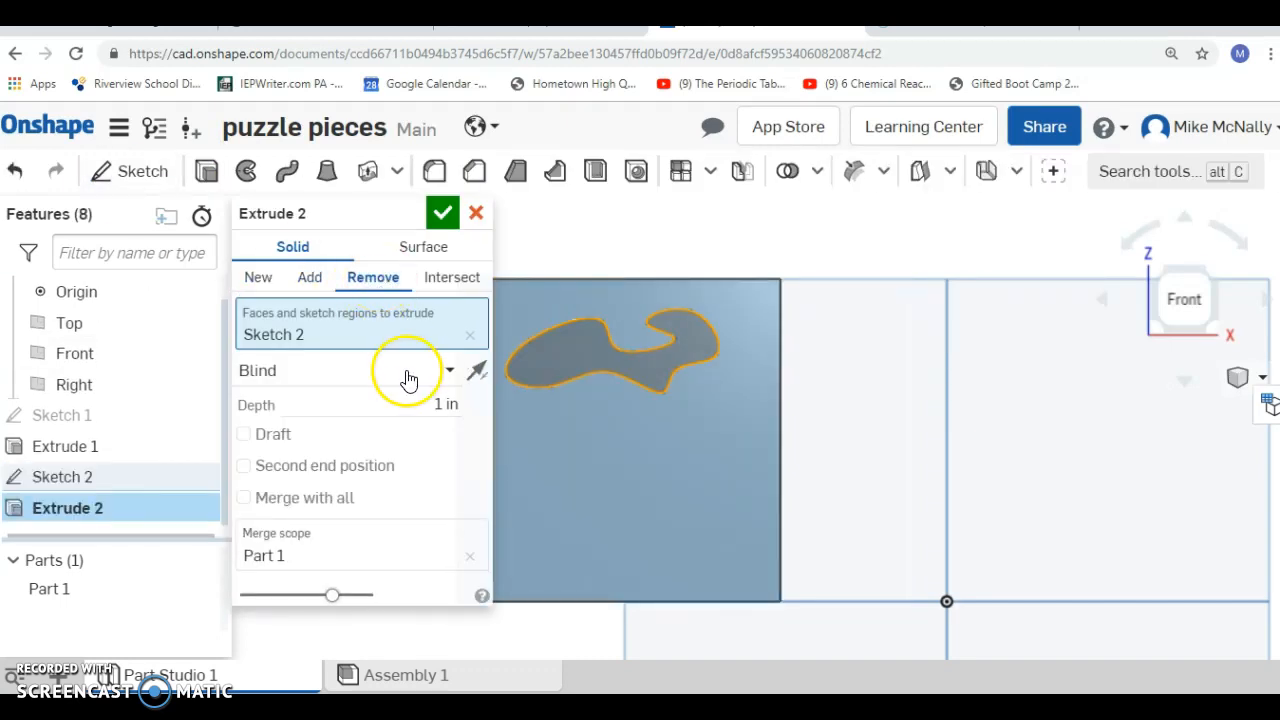
{"action": "left_click", "coordinate": [450, 372]}
{"action": "left_click", "coordinate": [405, 595]}
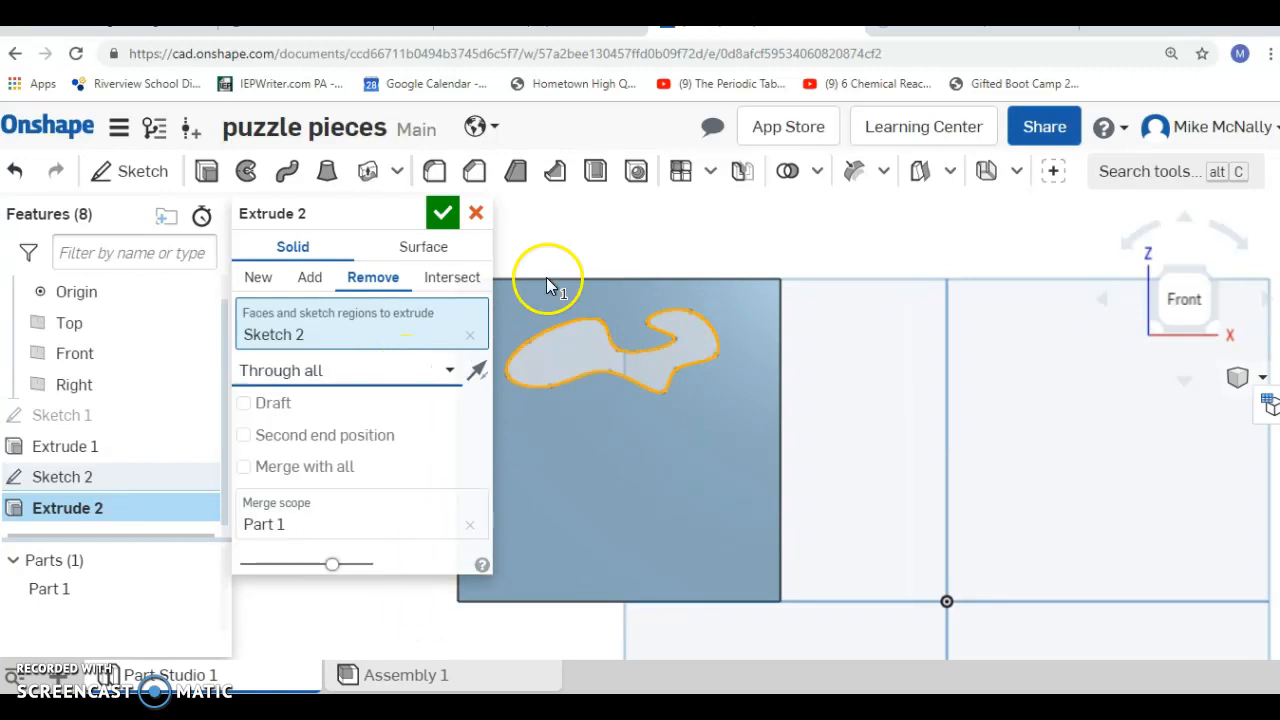
{"action": "left_click", "coordinate": [442, 212]}
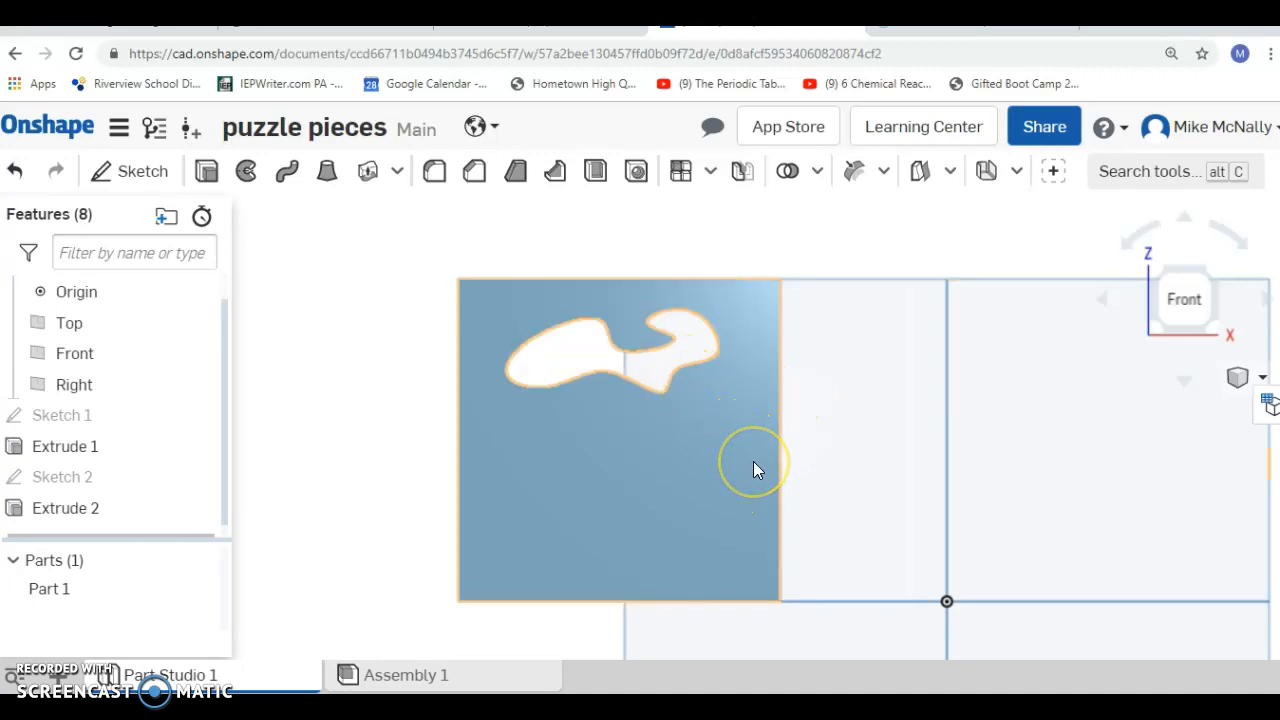
Sketch a closed four-sided dovetail on the front face's lower edge, about 1.41 in wide at its top and 0.77 in at its base
{"action": "left_click", "coordinate": [115, 171]}
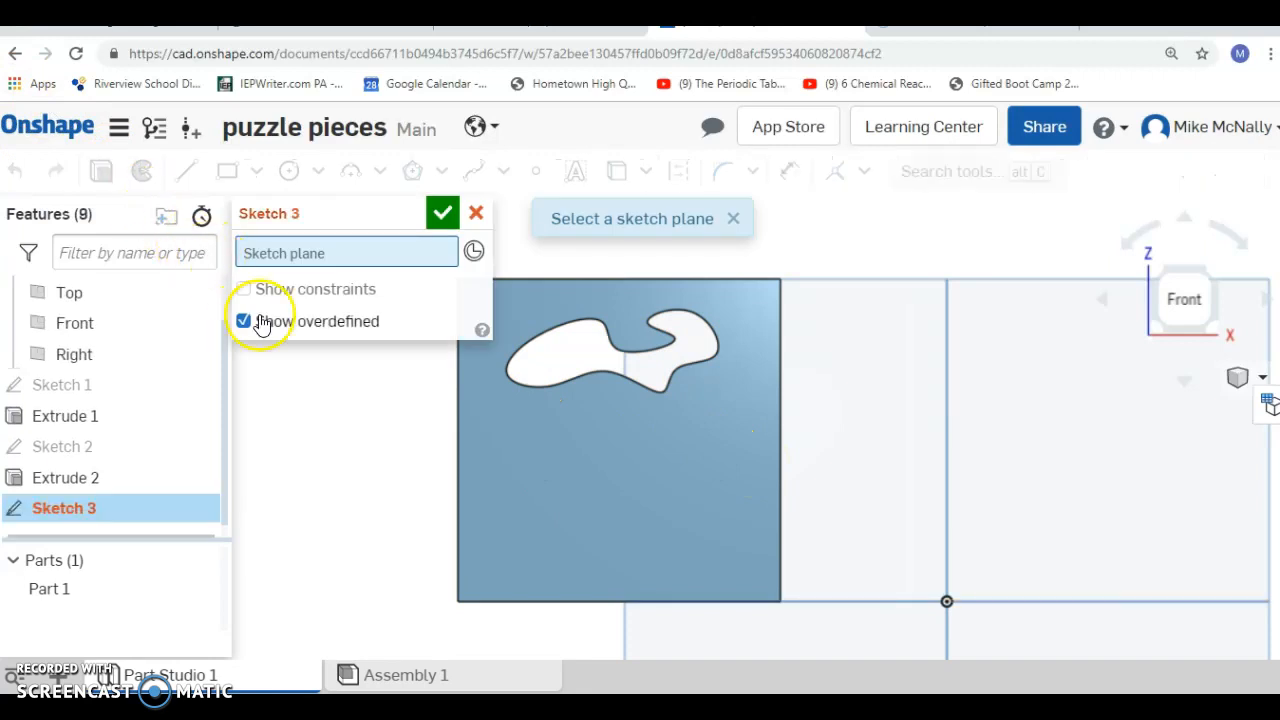
{"action": "left_click", "coordinate": [592, 518]}
{"action": "left_click", "coordinate": [186, 172]}
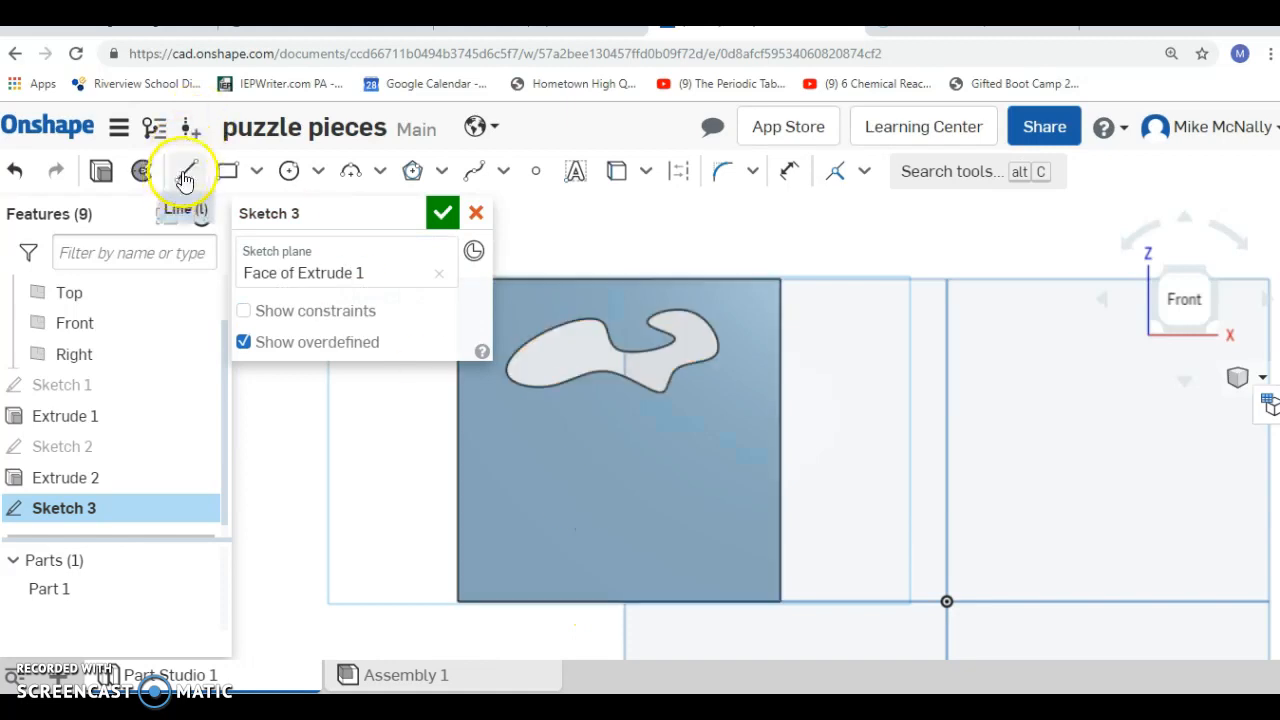
{"action": "left_click", "coordinate": [186, 172]}
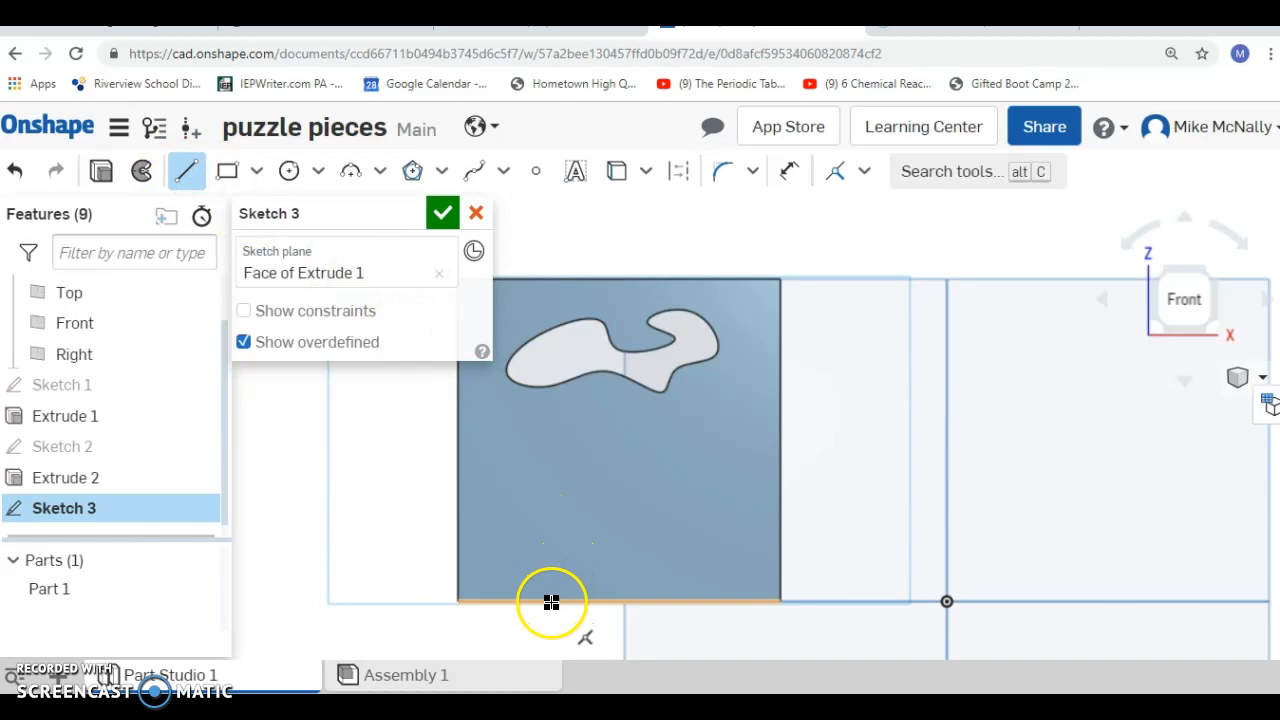
{"action": "left_click", "coordinate": [583, 601]}
{"action": "left_click", "coordinate": [543, 513]}
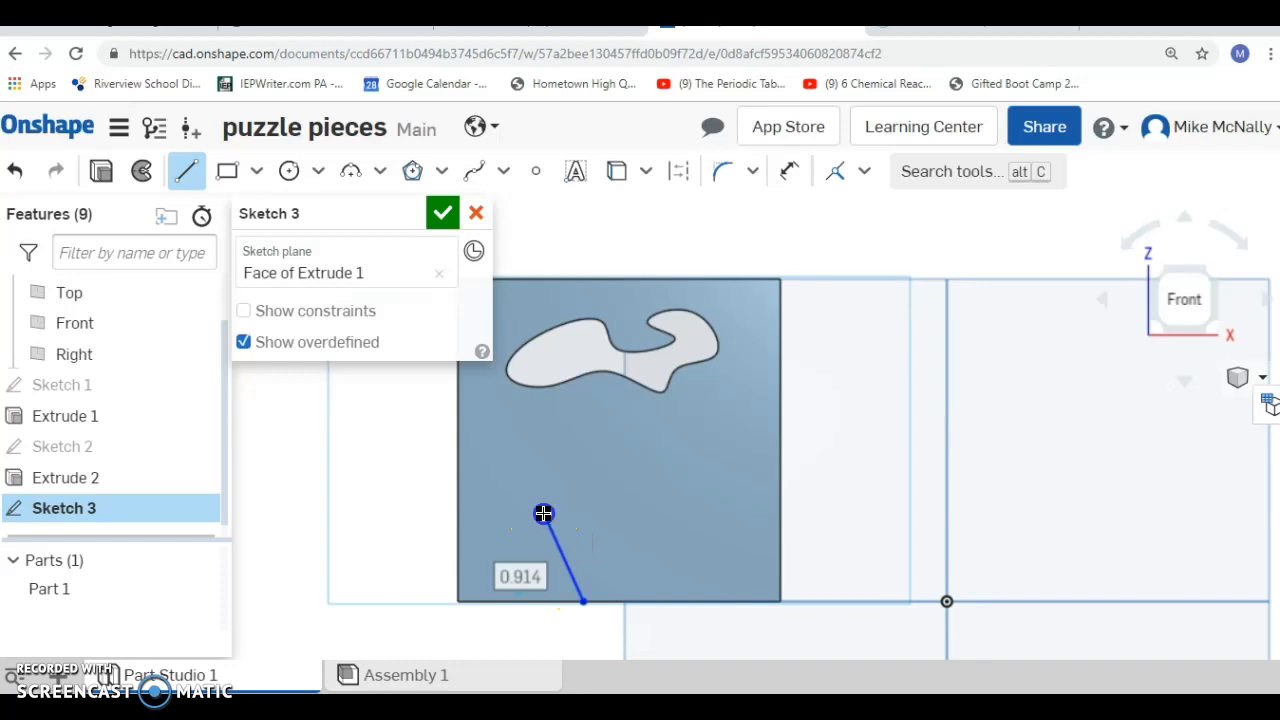
{"action": "left_click", "coordinate": [695, 513]}
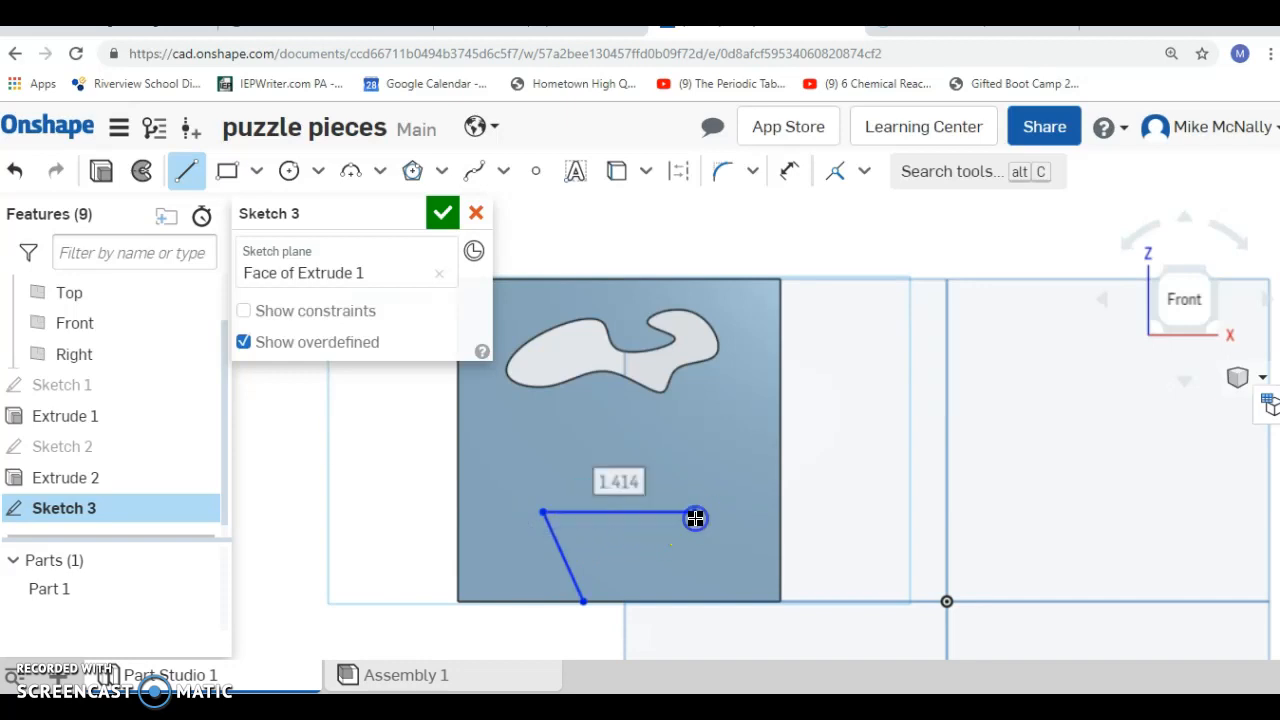
{"action": "left_click", "coordinate": [667, 603]}
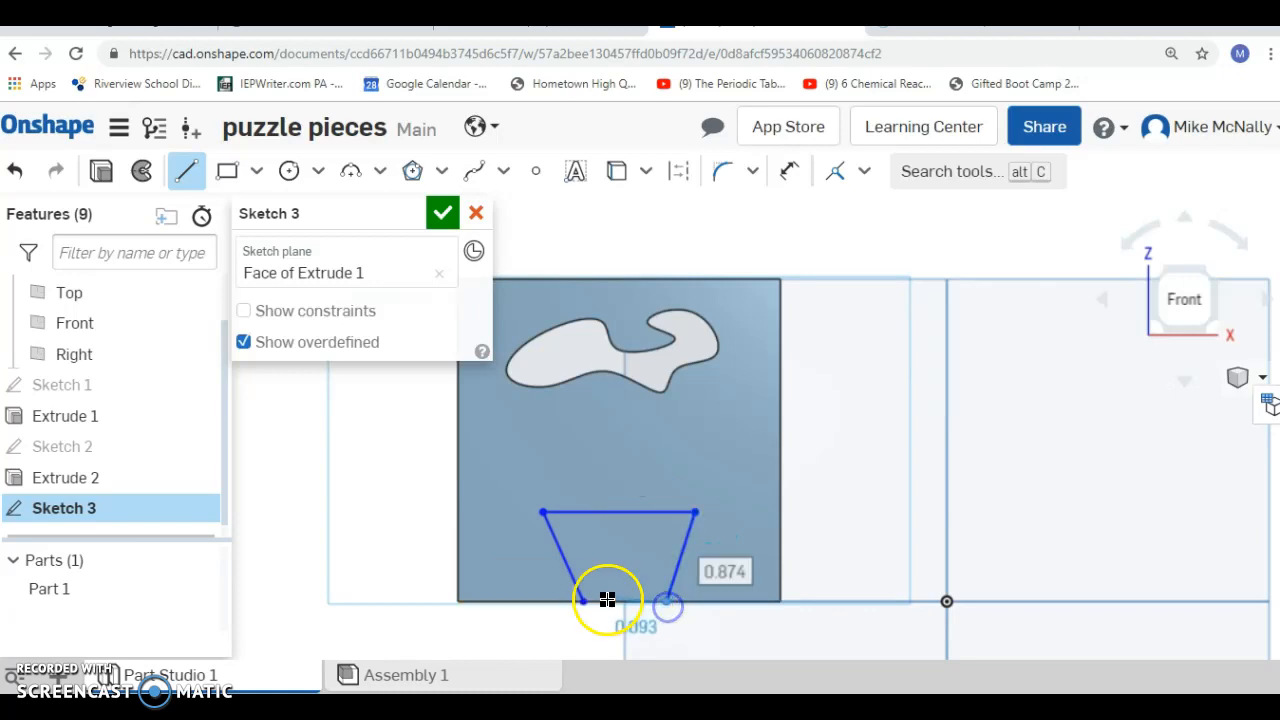
{"action": "left_click", "coordinate": [583, 603]}
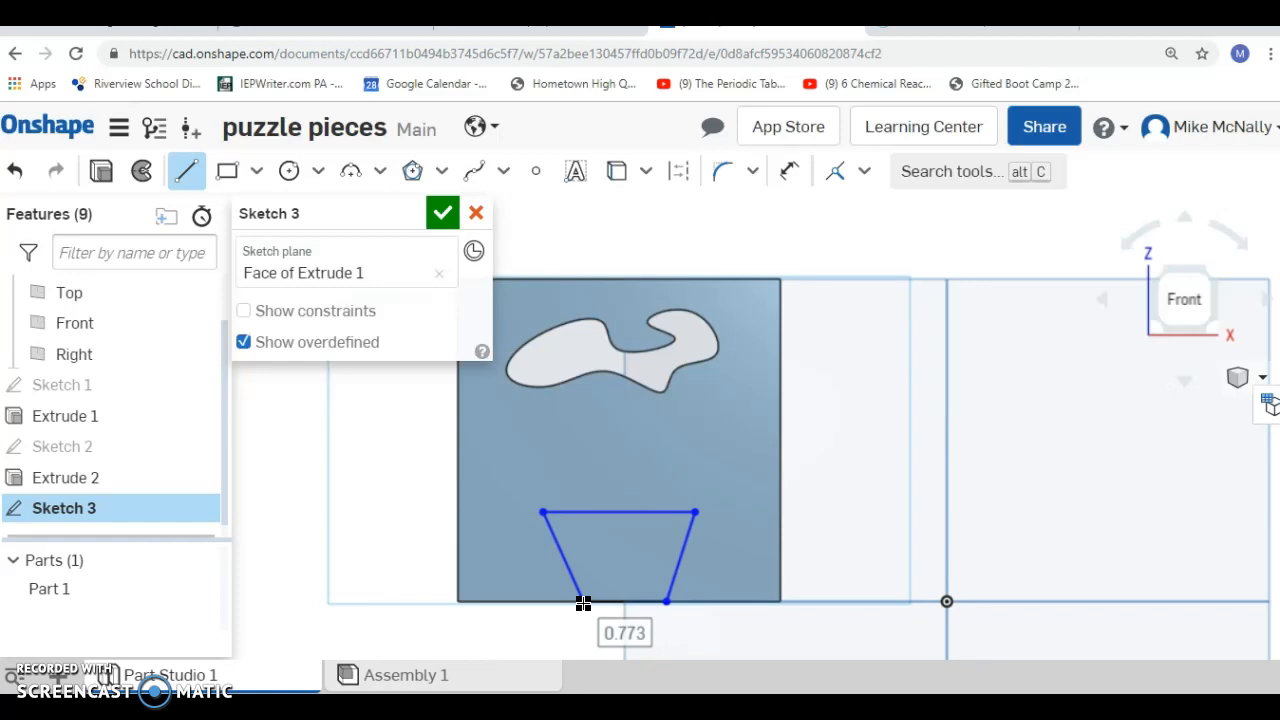
{"action": "left_click", "coordinate": [669, 602]}
{"action": "left_click", "coordinate": [582, 602]}
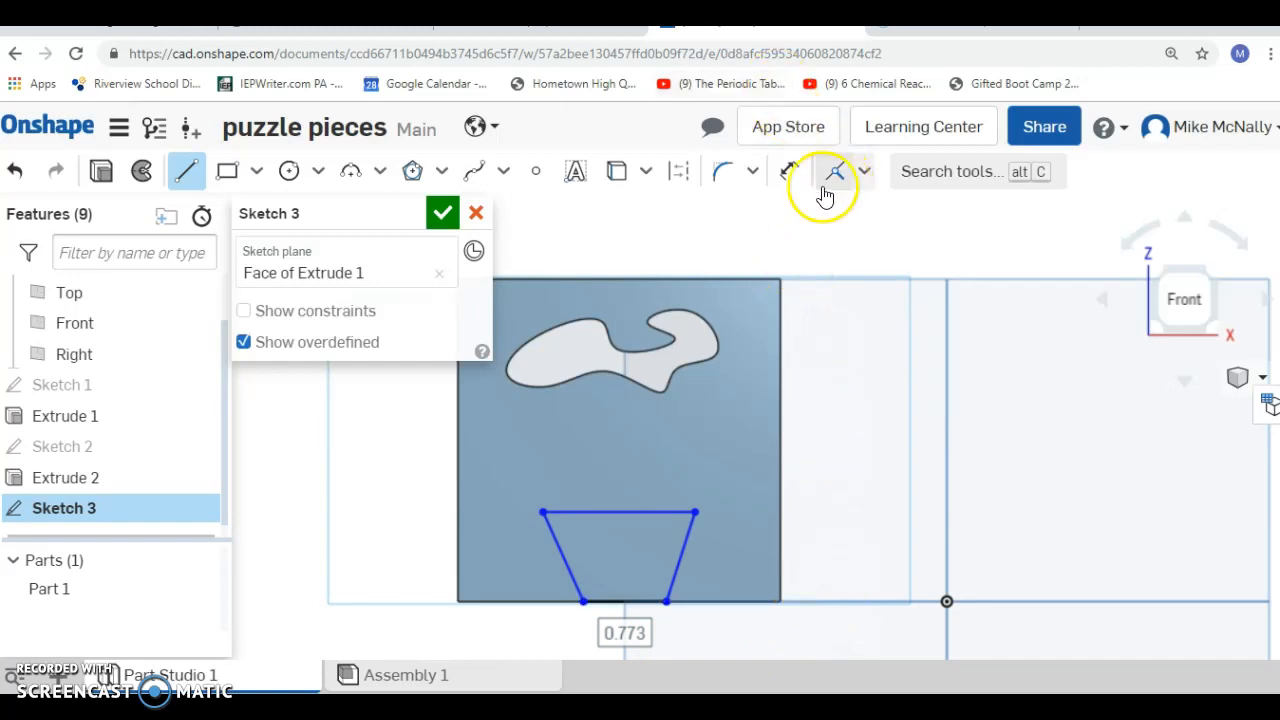
Dimension the dovetail's base line on the block's lower edge to 1 in
{"action": "left_click", "coordinate": [793, 176]}
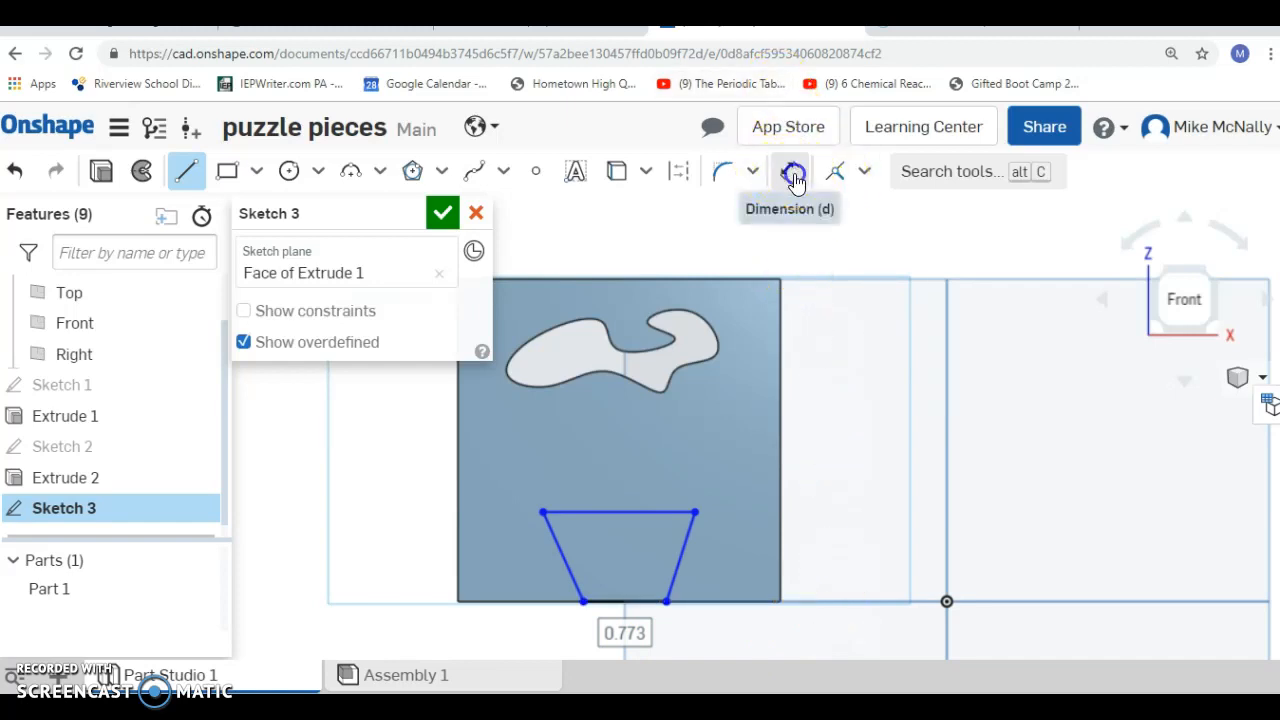
{"action": "left_click", "coordinate": [628, 603]}
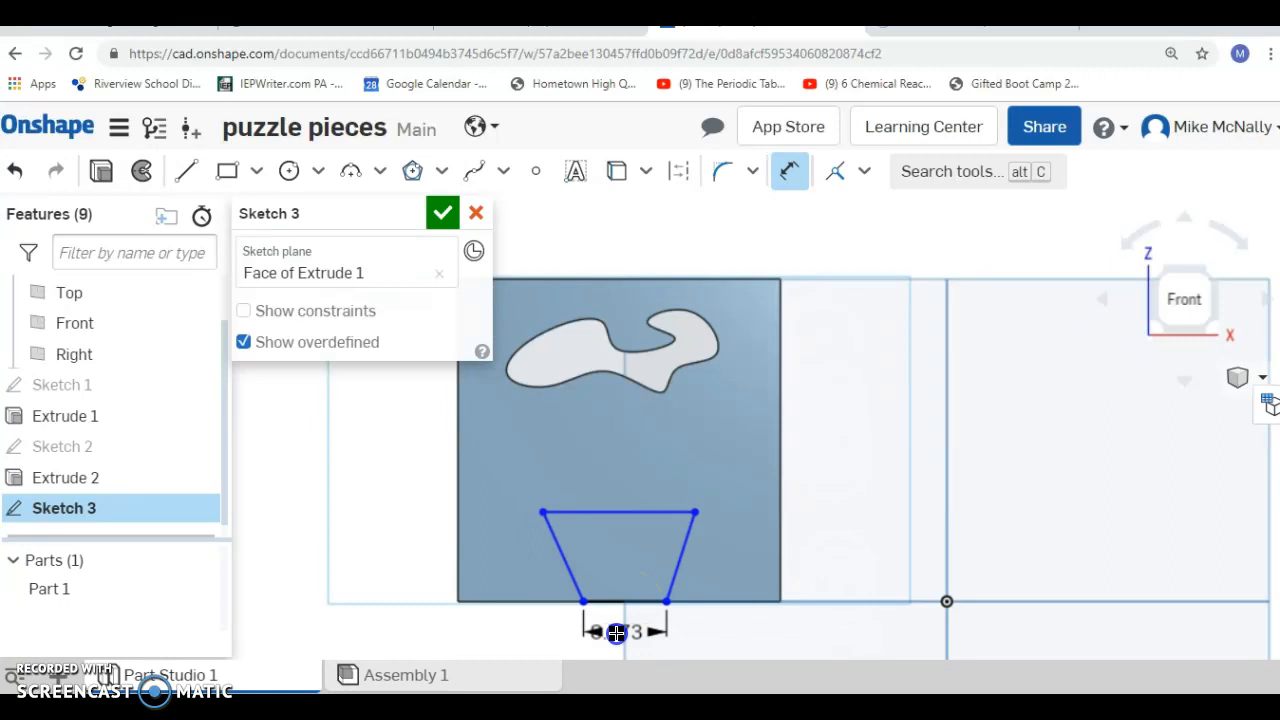
{"action": "left_click", "coordinate": [616, 632]}
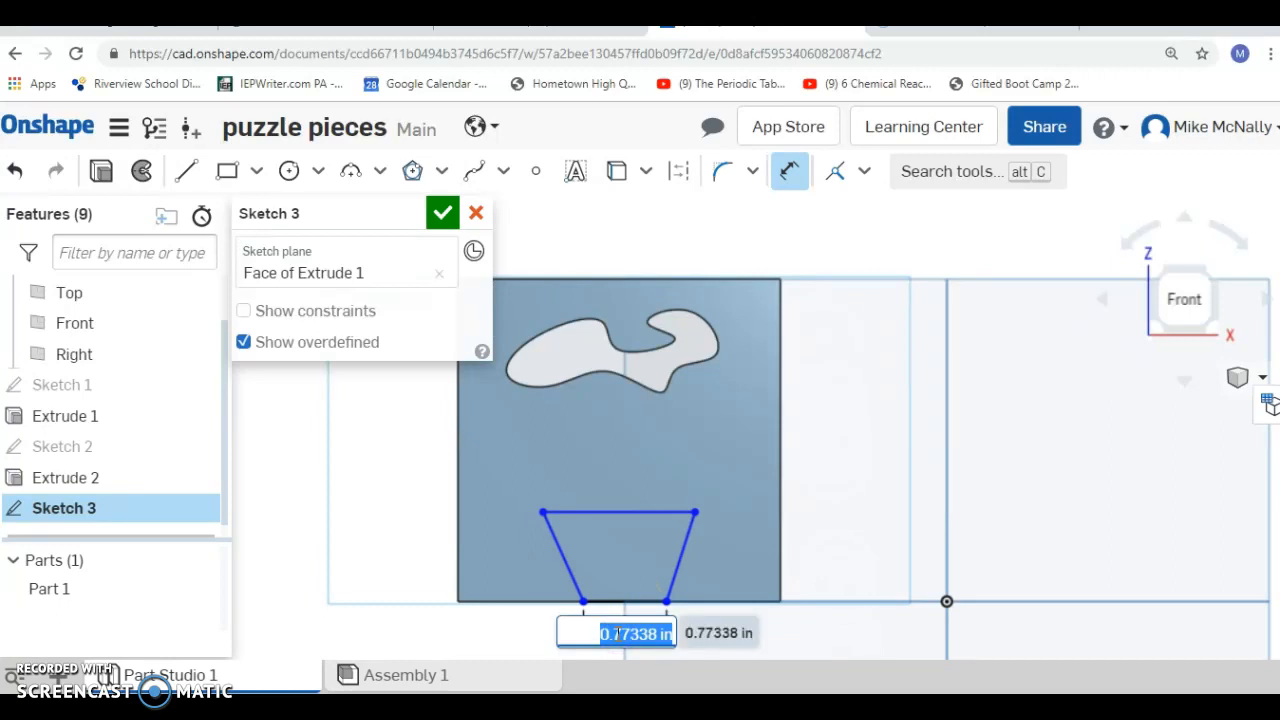
{"action": "type", "text": "1"}
{"action": "key", "text": "Return"}
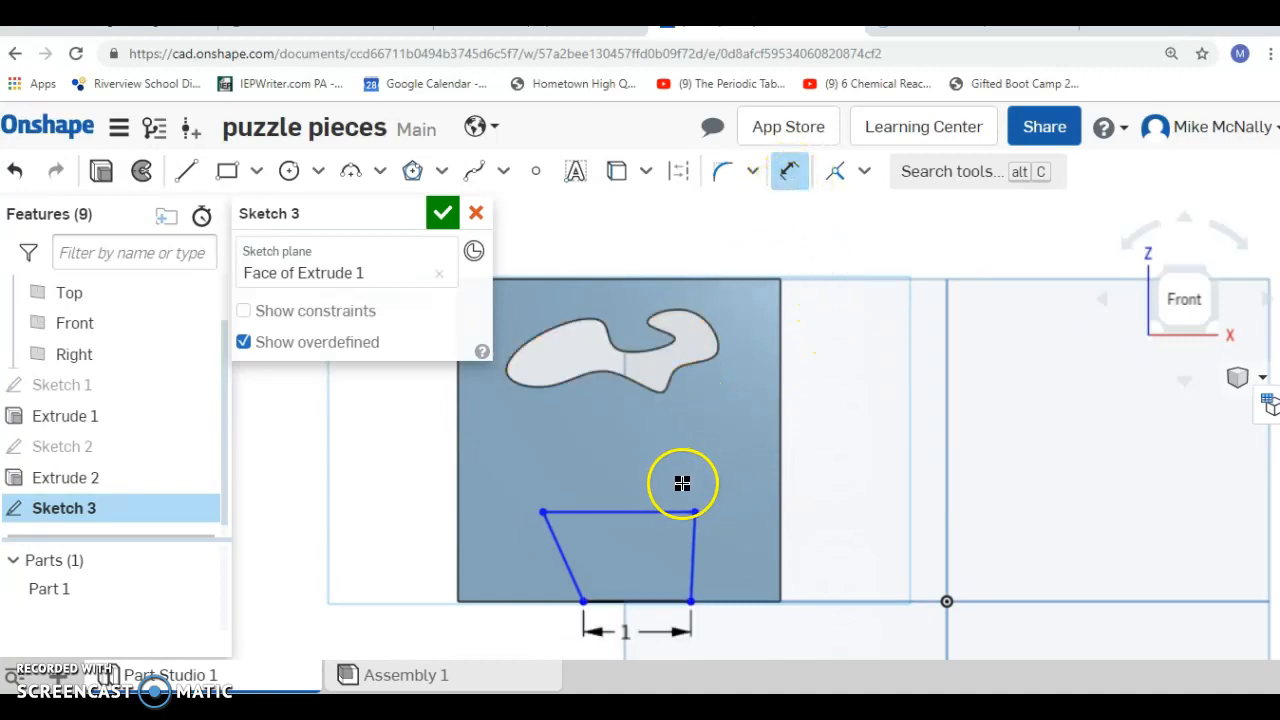
Dimension the angle between the dovetail's top line and its right side to 75 degrees
{"action": "left_click", "coordinate": [613, 512]}
{"action": "left_click", "coordinate": [631, 468]}
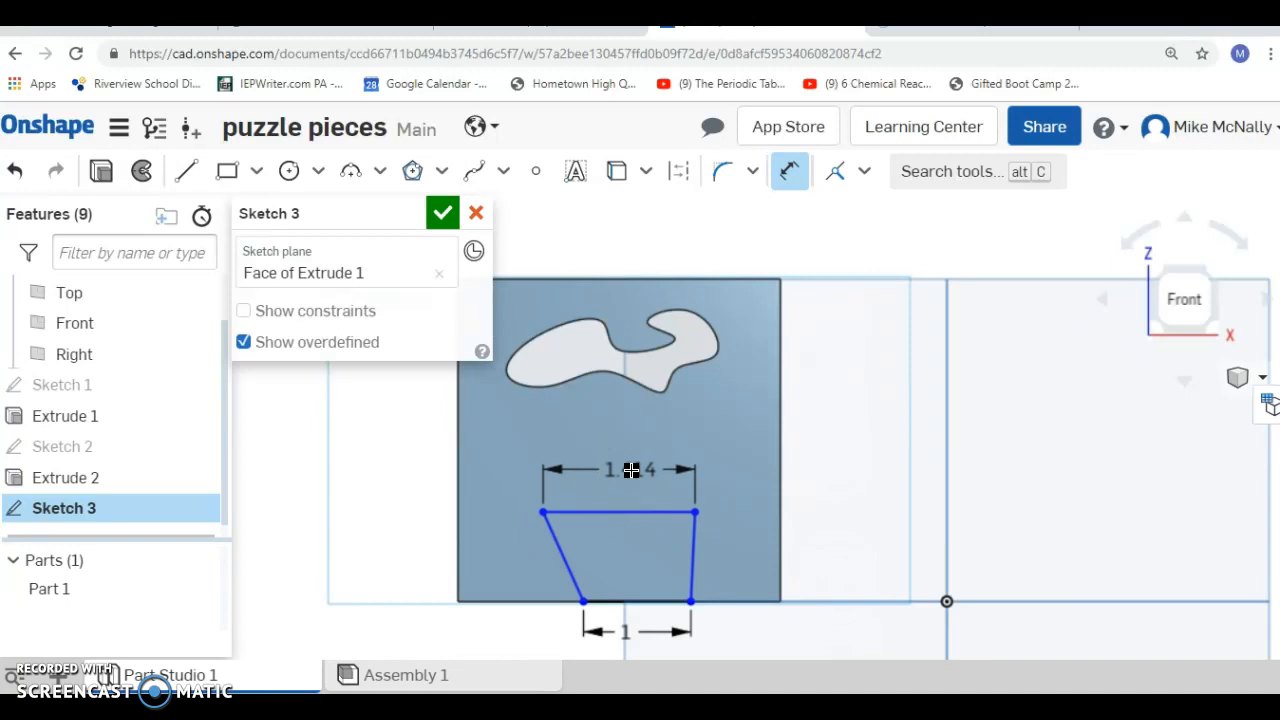
{"action": "left_click_drag", "start_coordinate": [631, 470], "coordinate": [693, 542]}
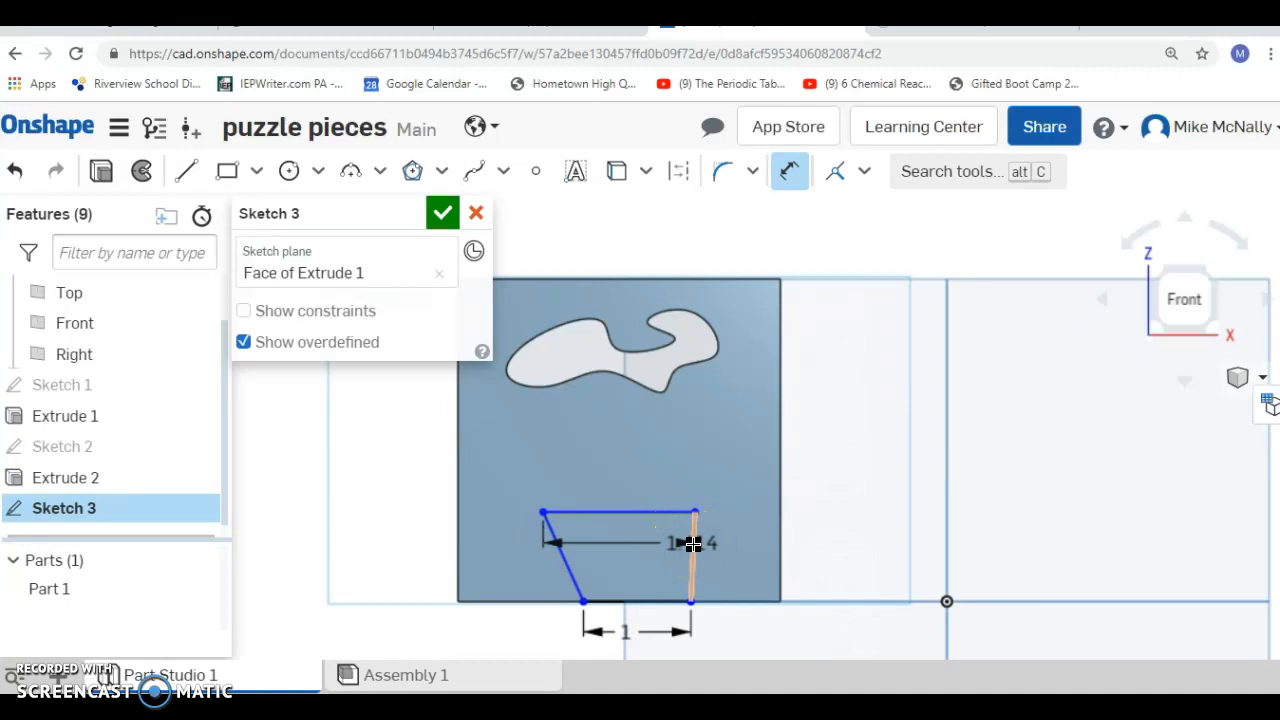
{"action": "mouse_move", "coordinate": [693, 543]}
{"action": "left_mouse_down"}
{"action": "mouse_move", "coordinate": [651, 509]}
{"action": "mouse_move", "coordinate": [689, 543]}
{"action": "left_mouse_up"}
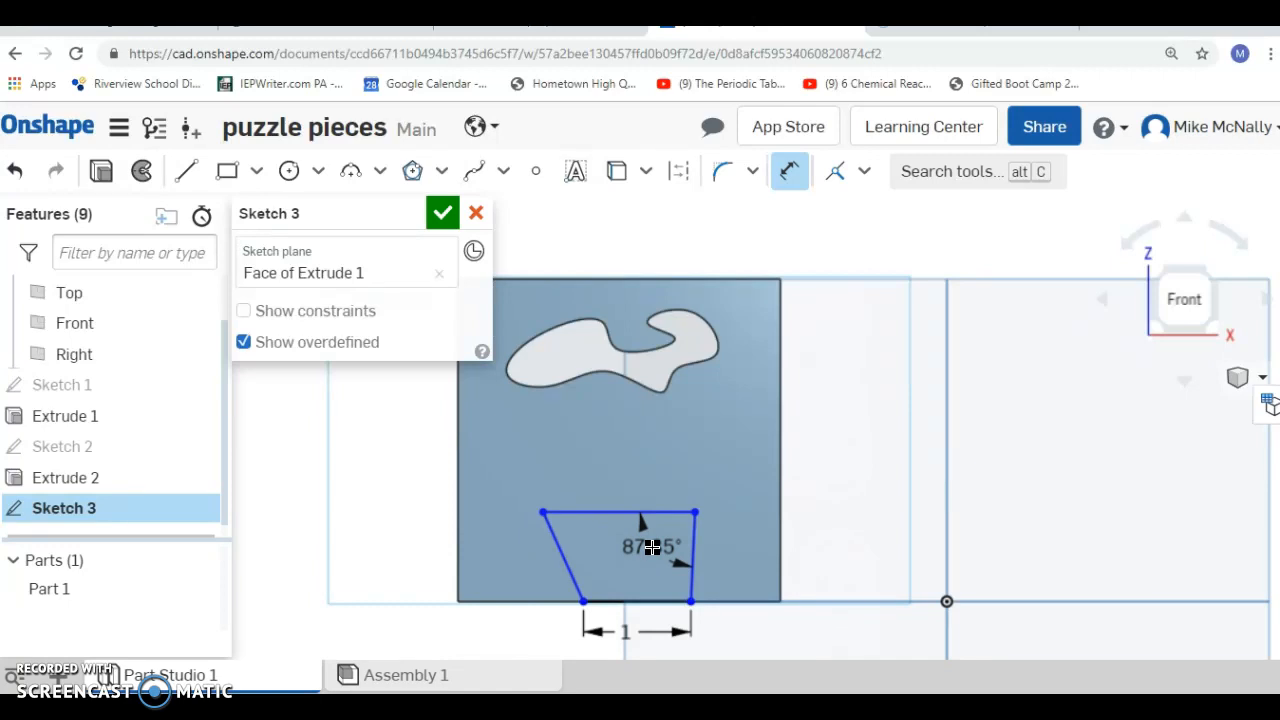
{"action": "left_click_drag", "start_coordinate": [652, 547], "coordinate": [740, 483]}
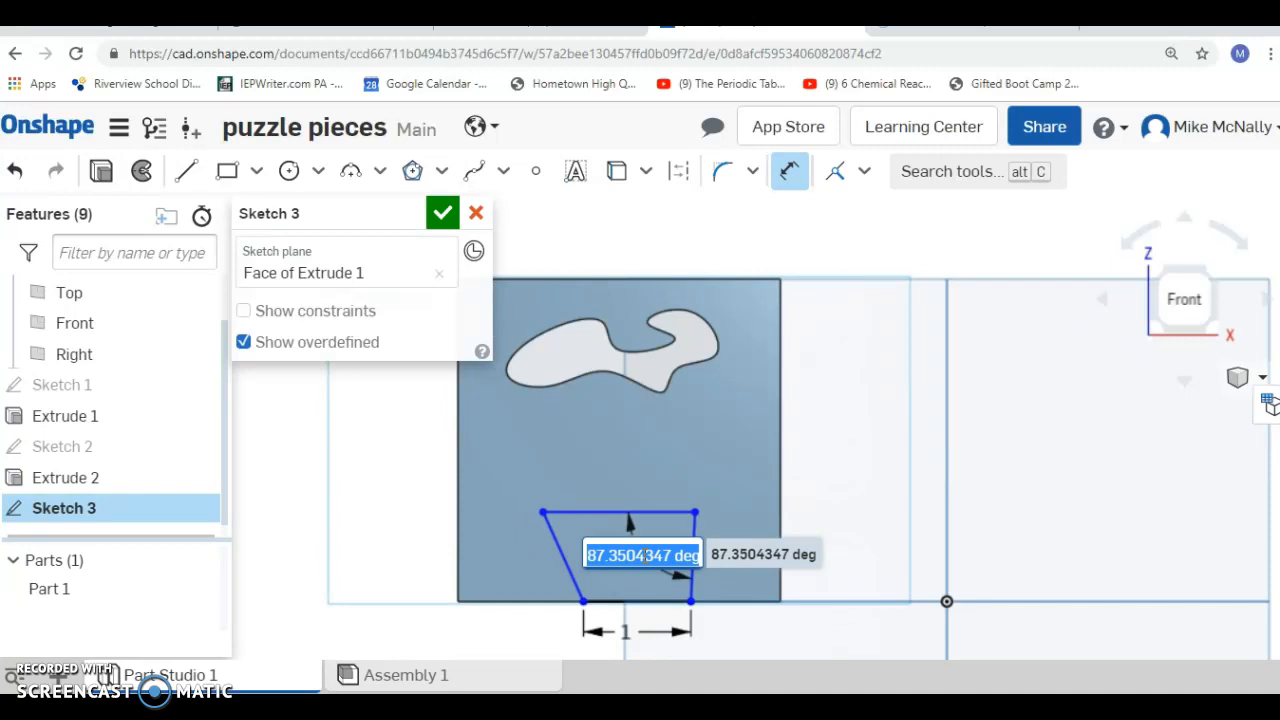
{"action": "type", "text": "75"}
{"action": "key", "text": "Return"}
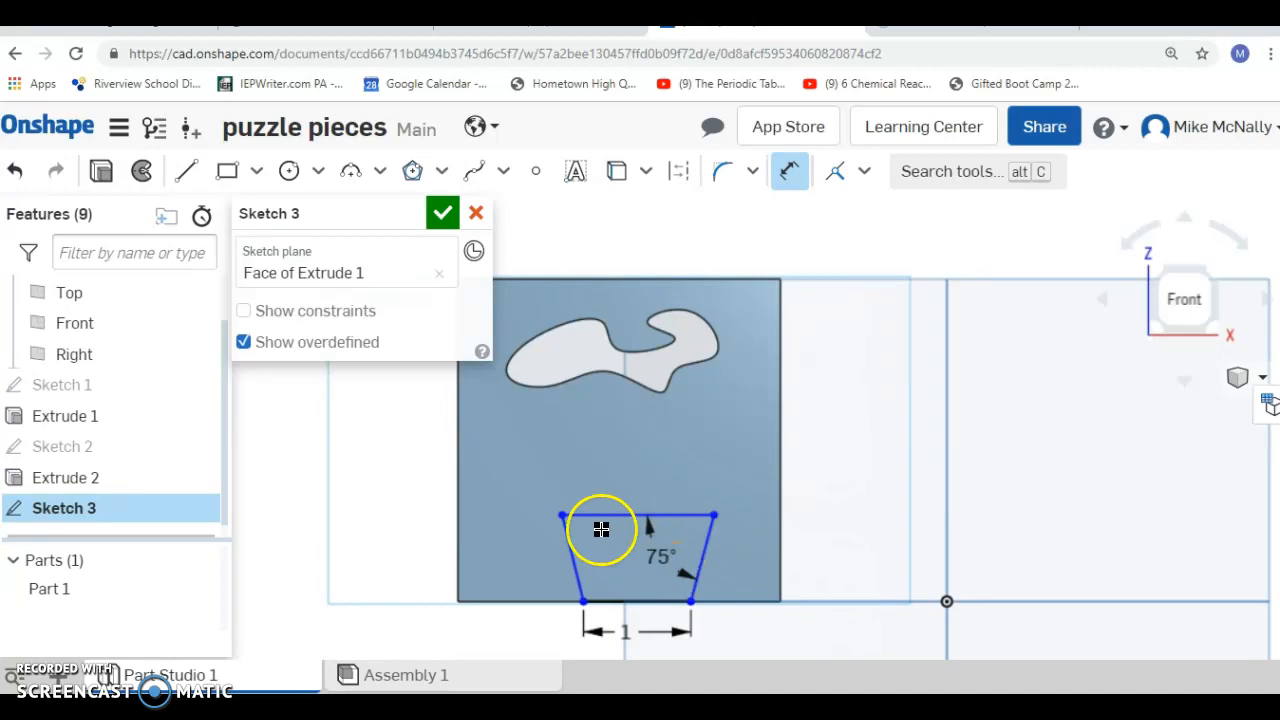
Dimension the angle between the dovetail's top line and its left side to 75 degrees
{"action": "left_click", "coordinate": [567, 548]}
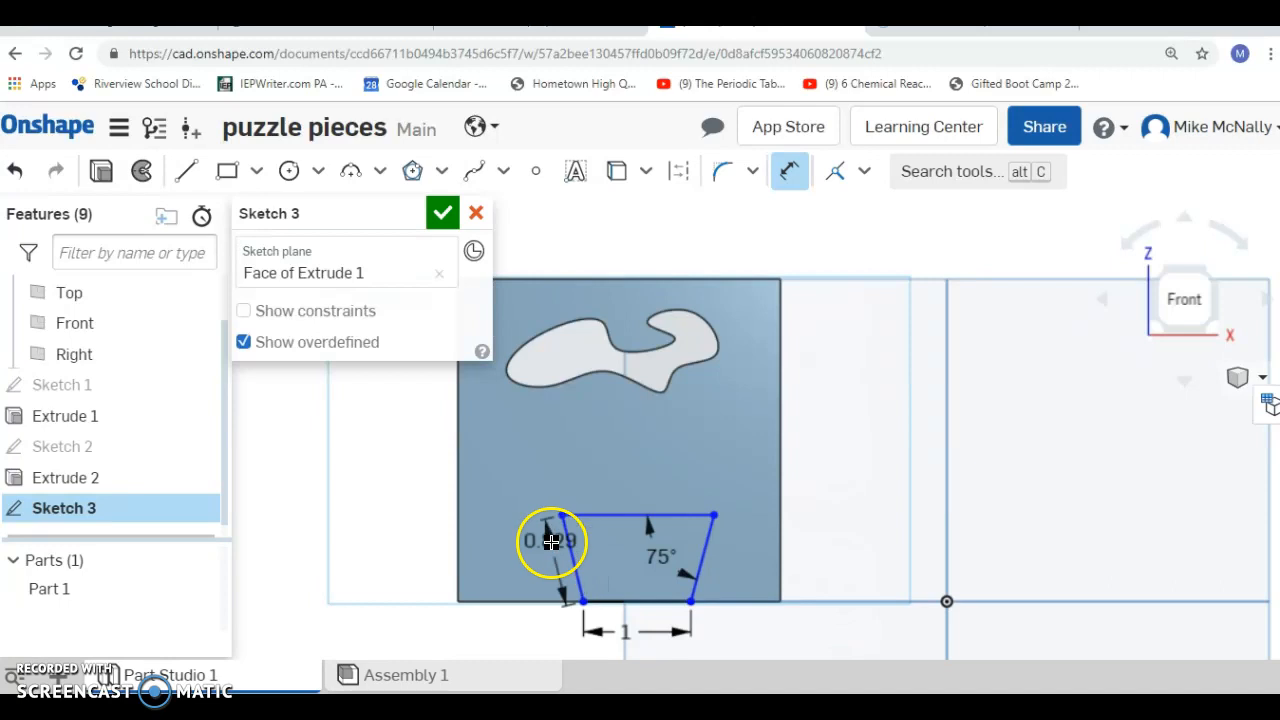
{"action": "left_click", "coordinate": [610, 520]}
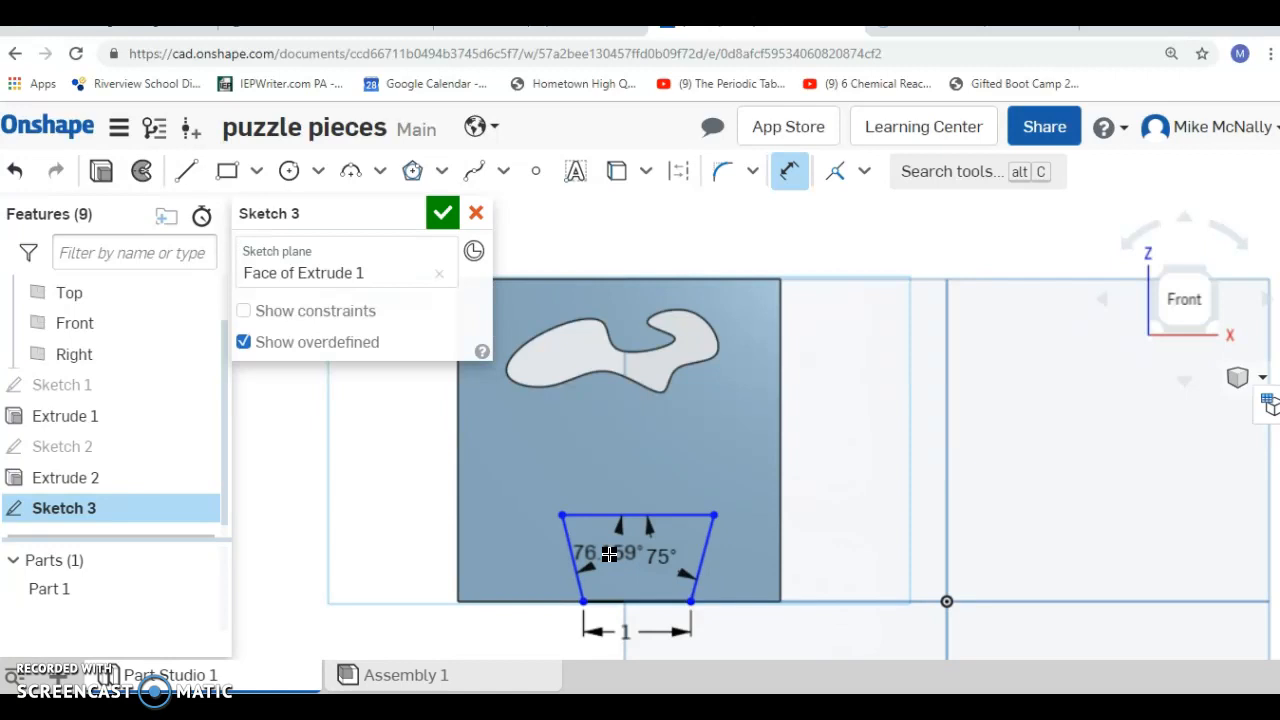
{"action": "left_click", "coordinate": [609, 554]}
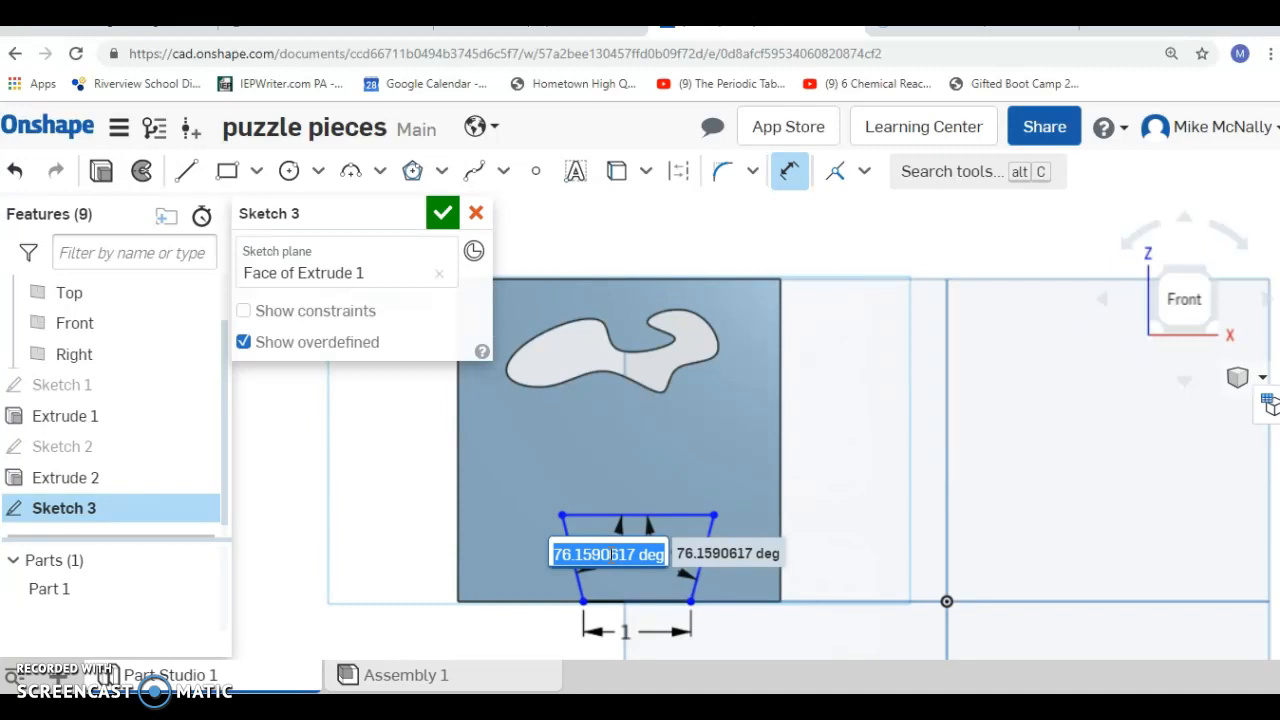
{"action": "key", "text": "BackSpace"}
{"action": "type", "text": "75"}
{"action": "key", "text": "Return"}
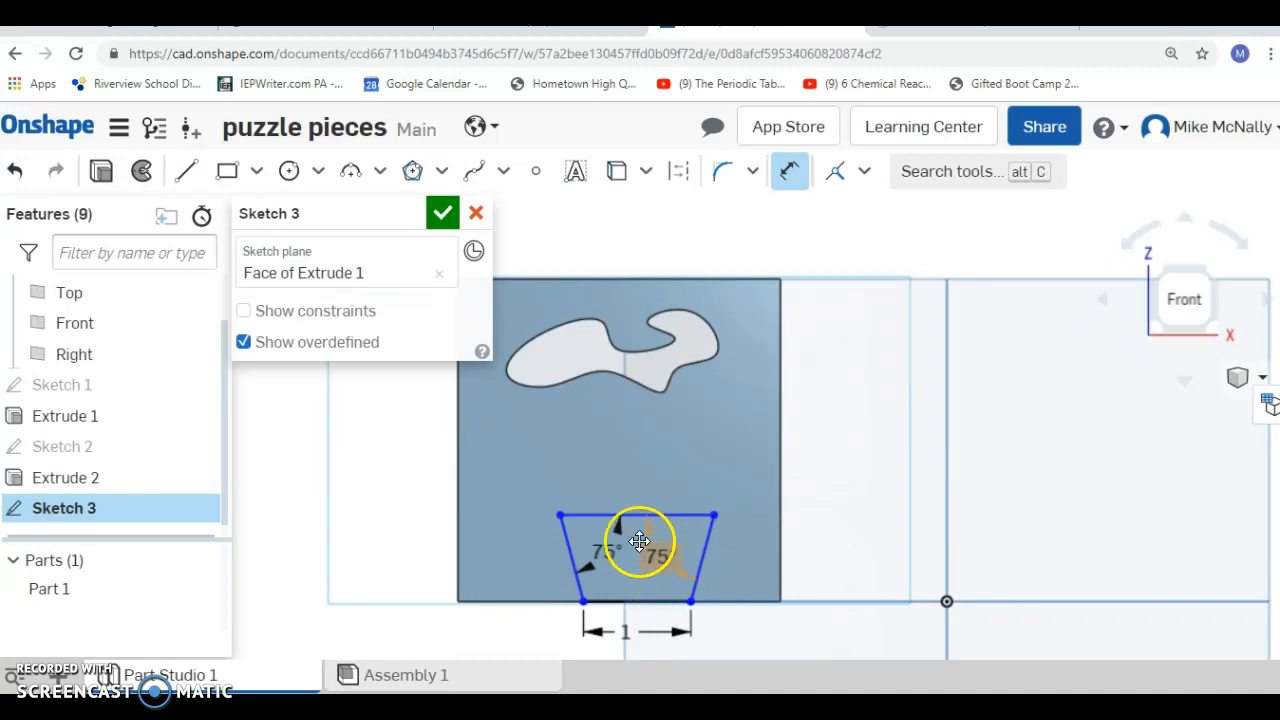
Extrude the dovetail profile as a Remove cut, Through all, in the block's lower edge
{"action": "left_click", "coordinate": [101, 173]}
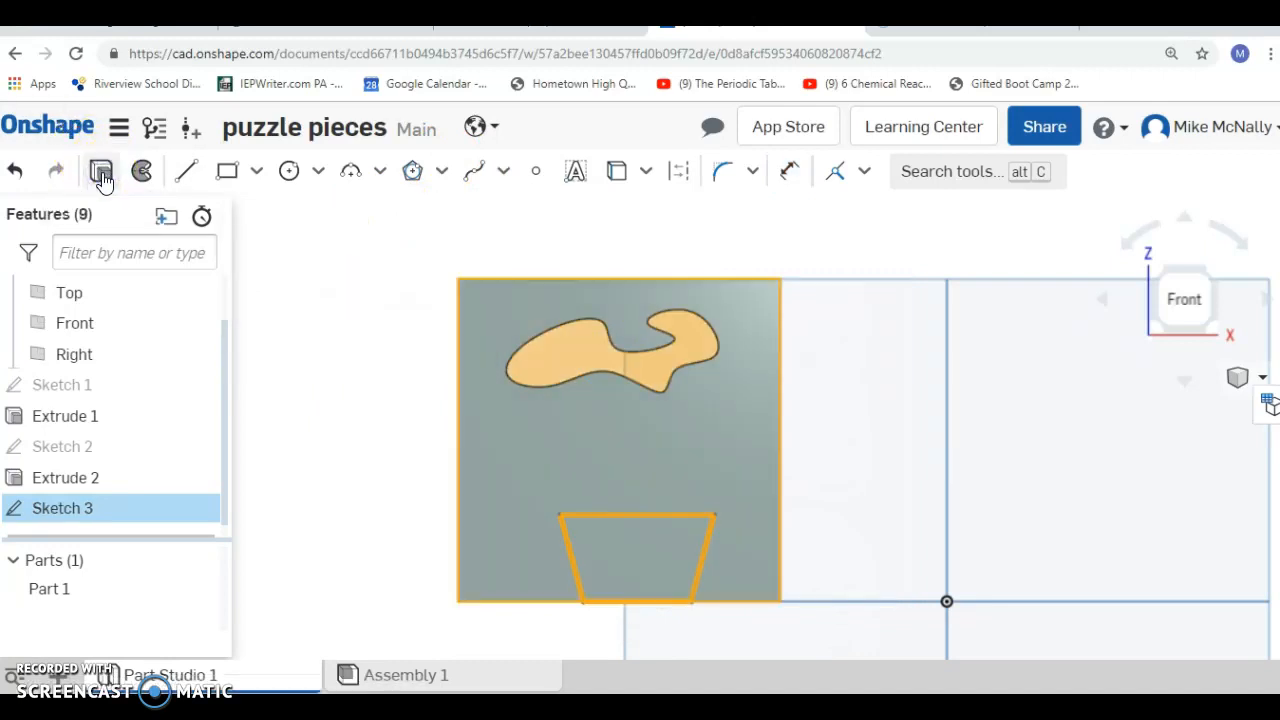
{"action": "left_click", "coordinate": [371, 281]}
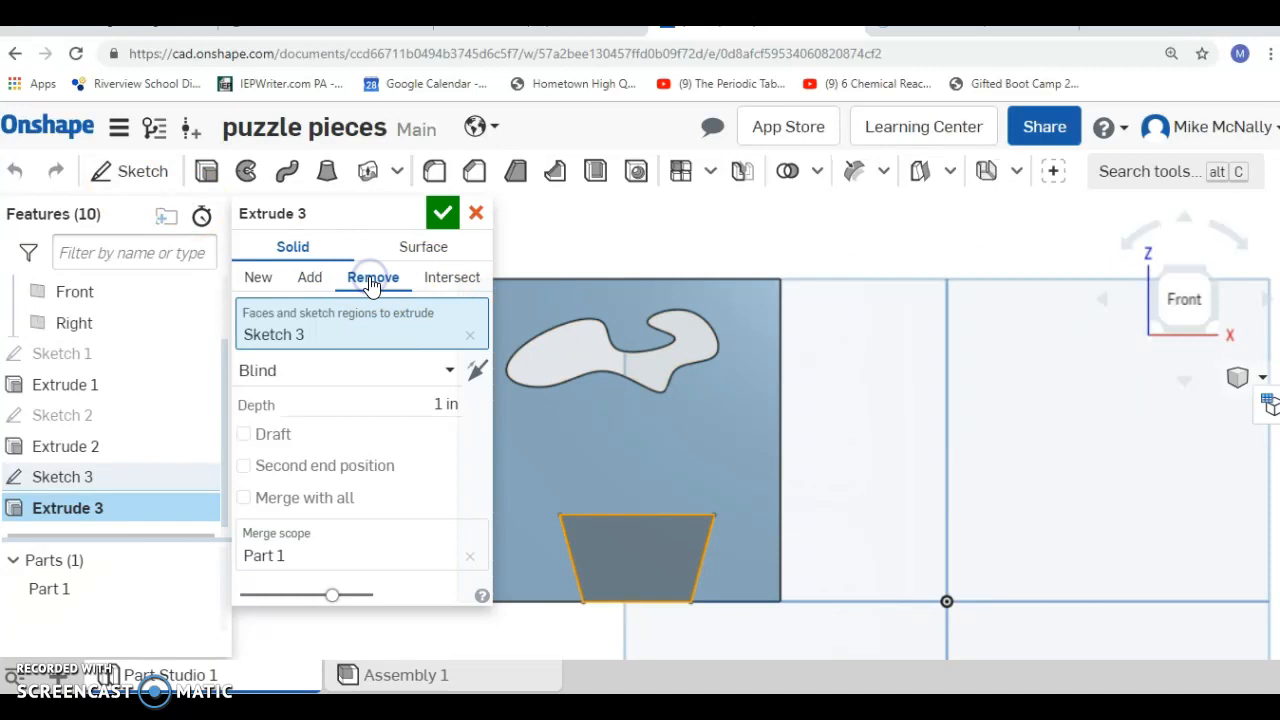
{"action": "left_click", "coordinate": [446, 369]}
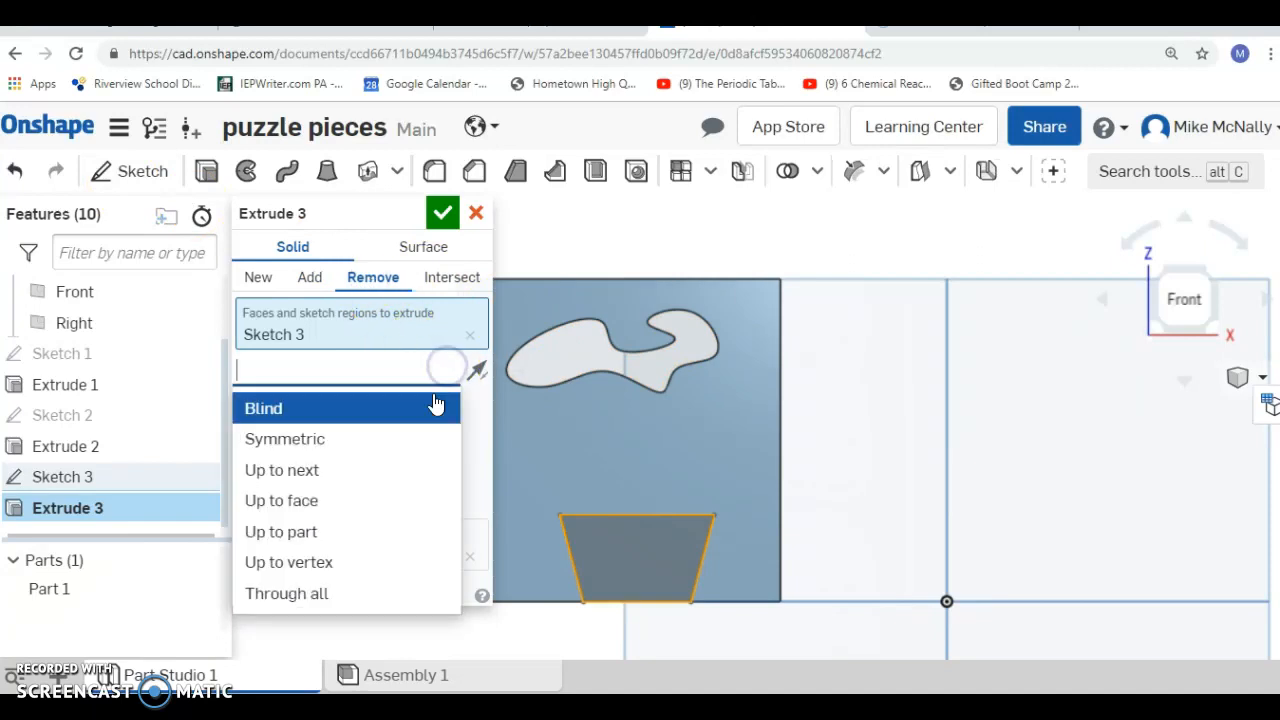
{"action": "left_click", "coordinate": [323, 594]}
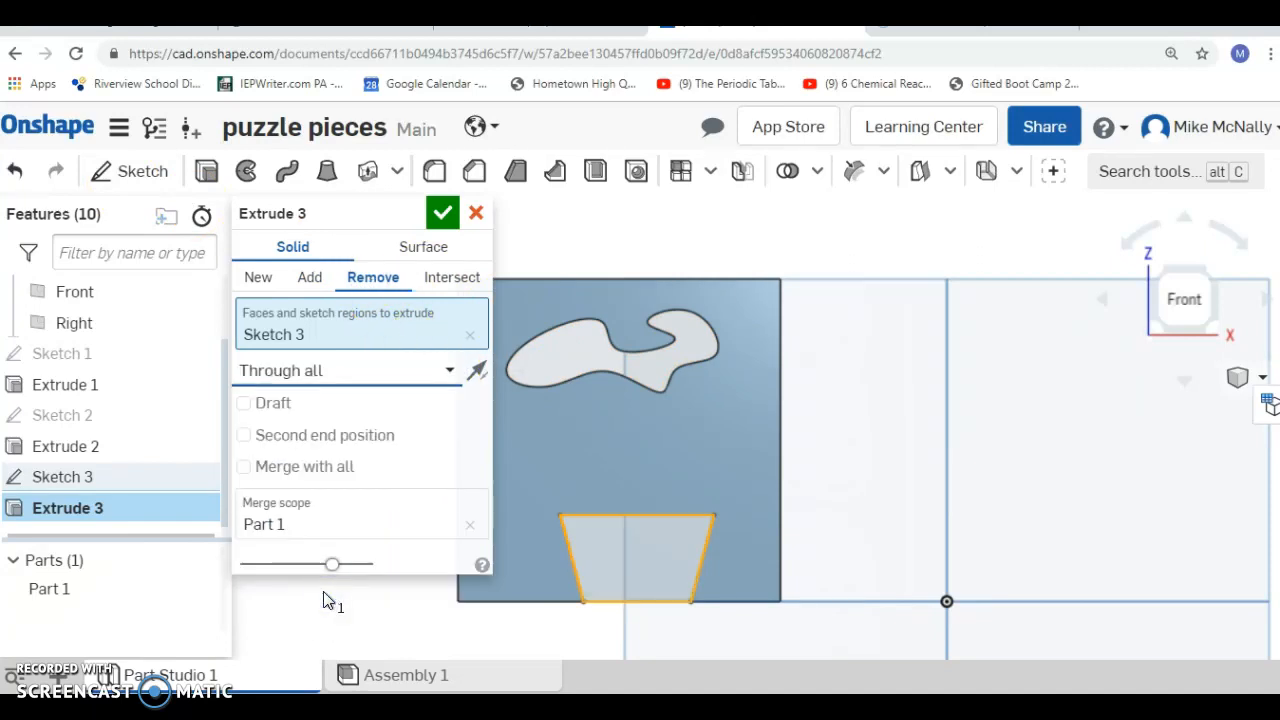
{"action": "left_click", "coordinate": [442, 212]}
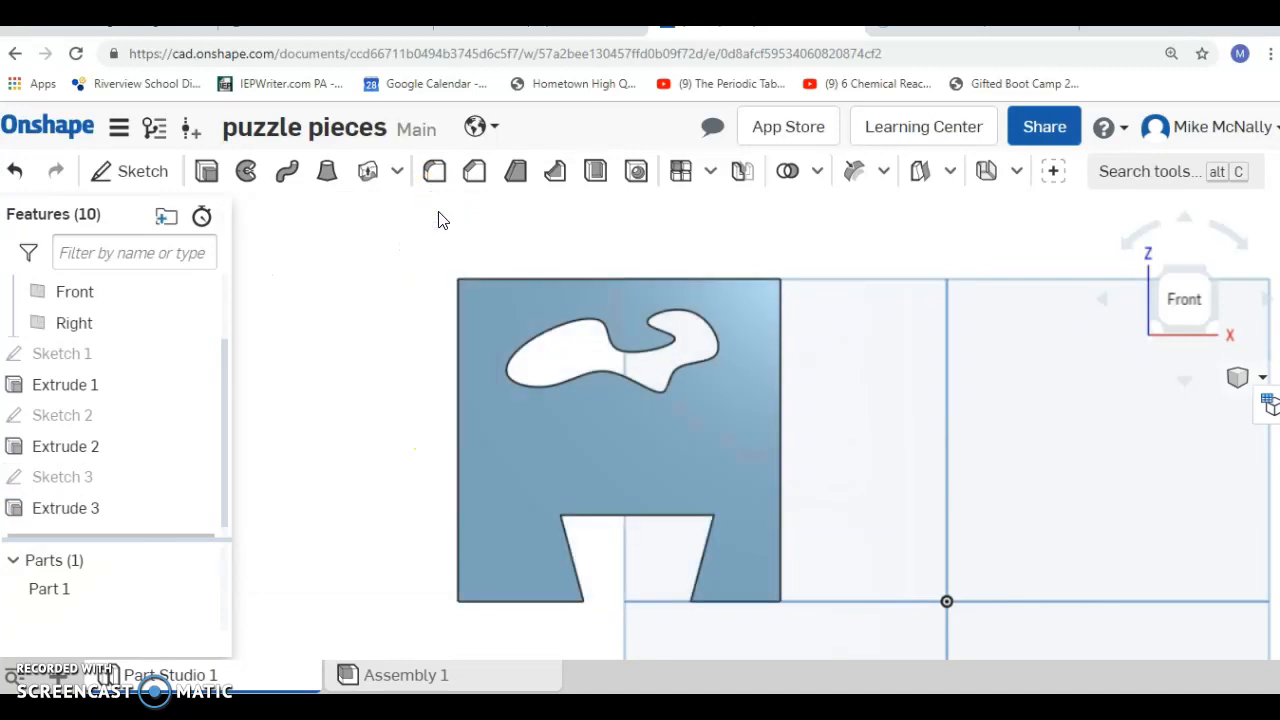
Examine the freeform hole and dovetail slot through the block from the front and from below
{"action": "key", "text": "Up"}
{"action": "key", "text": "Up"}
{"action": "key", "text": "Up"}
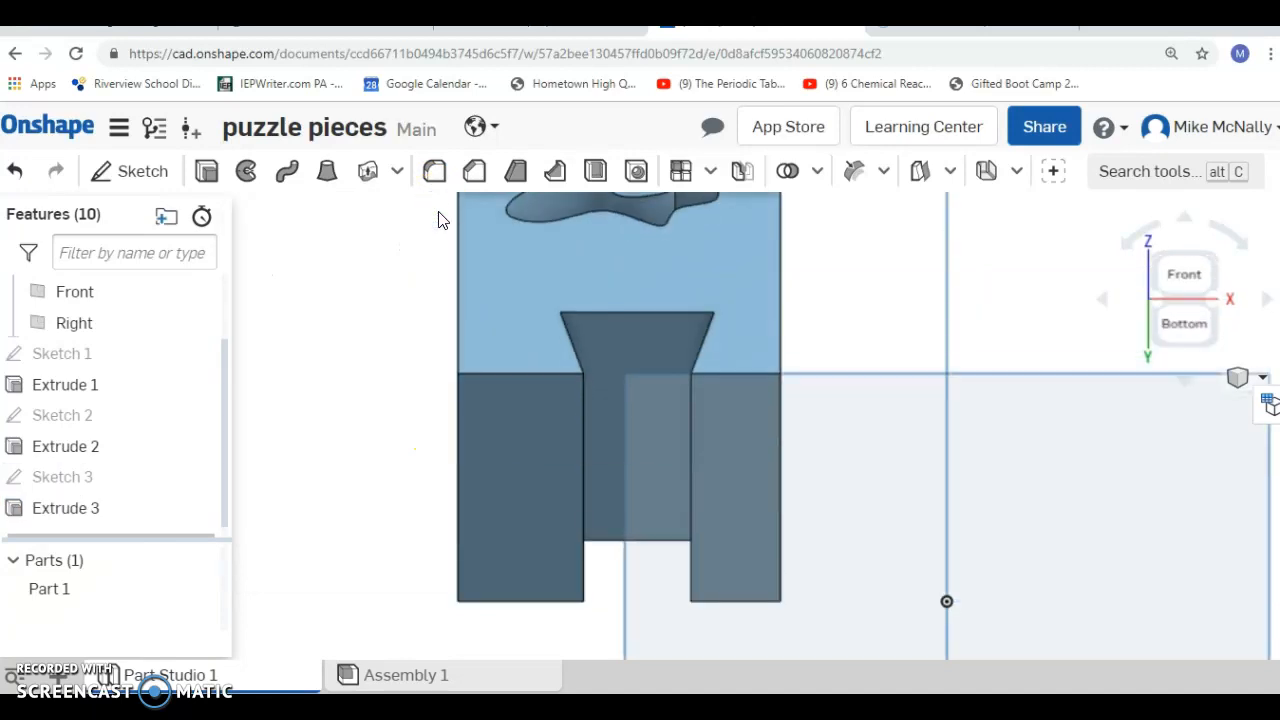
{"action": "key", "text": "Down"}
{"action": "key", "text": "Down"}
{"action": "key", "text": "Down"}
{"action": "key", "text": "Up"}
{"action": "key", "text": "Up"}
{"action": "key", "text": "Up"}
{"action": "key", "text": "Up"}
{"action": "key", "text": "Up"}
{"action": "key", "text": "Up"}
{"action": "key", "text": "Down"}
{"action": "key", "text": "Down"}
{"action": "key", "text": "Down"}
{"action": "scroll", "coordinate": [518, 358], "scroll_direction": "up", "scroll_amount": 1}
{"action": "scroll", "coordinate": [518, 358], "scroll_direction": "down", "scroll_amount": 1}
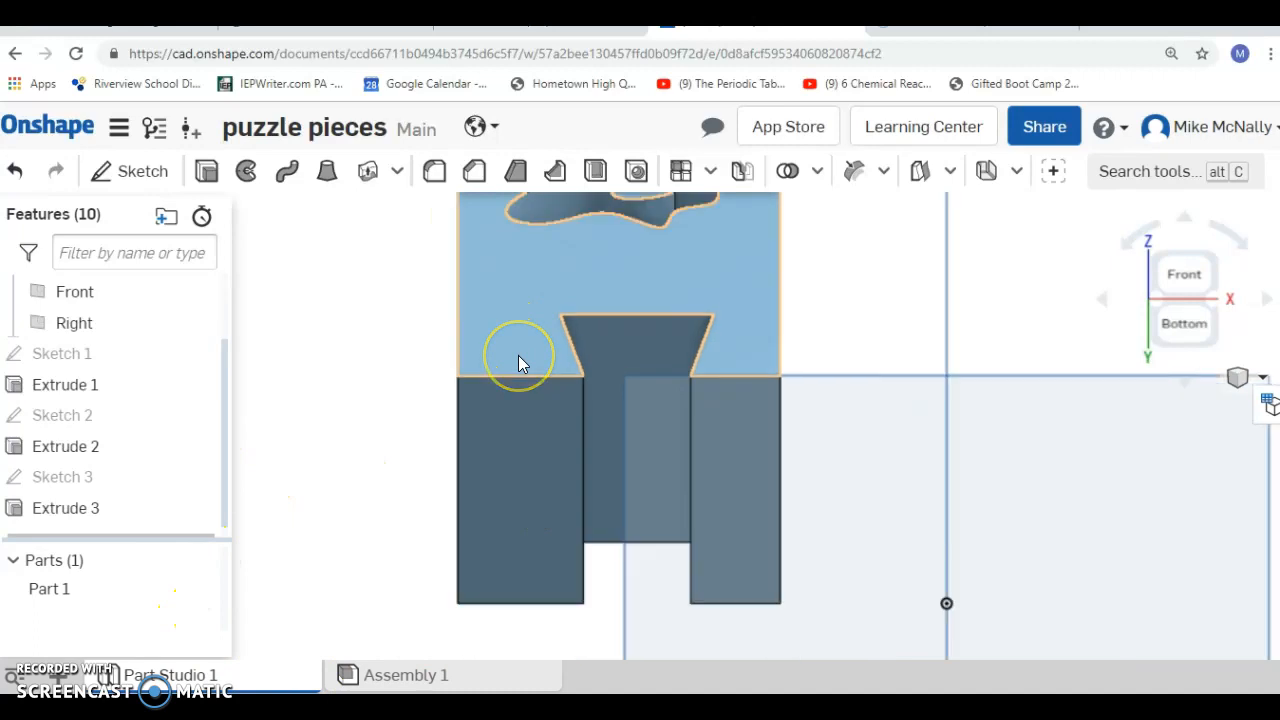
{"action": "scroll", "coordinate": [518, 358], "scroll_direction": "down", "scroll_amount": 2}
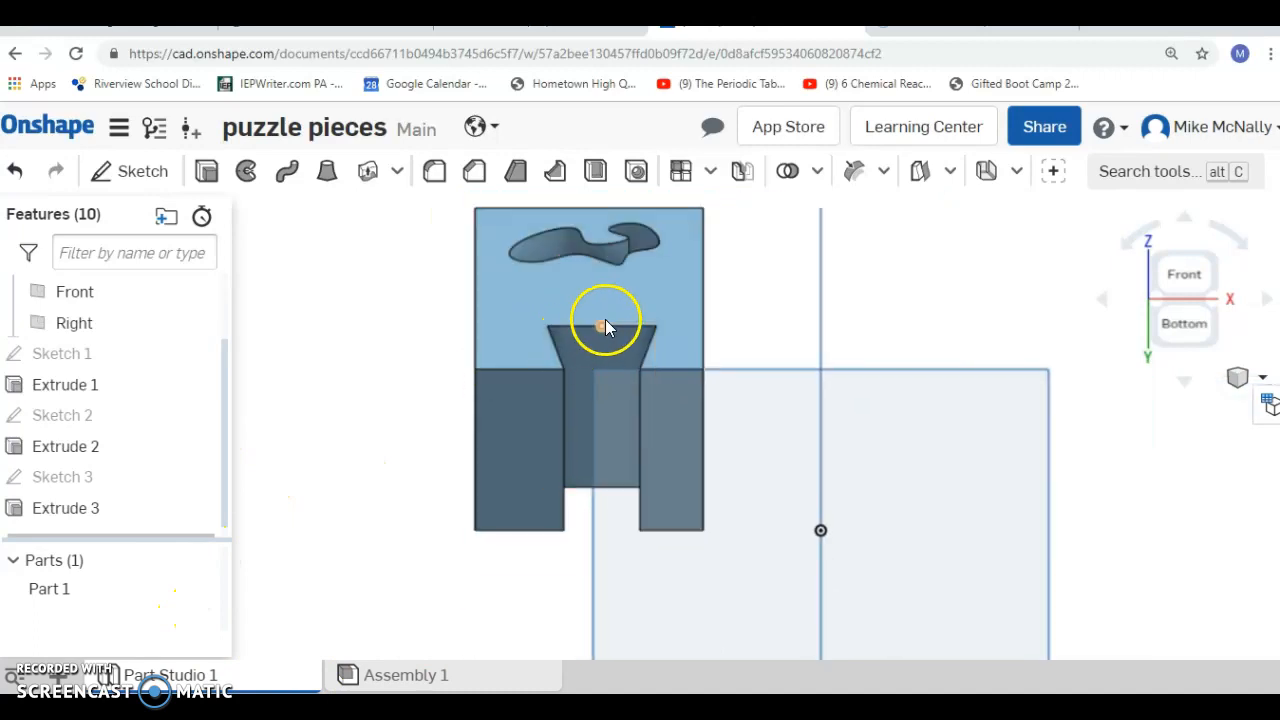